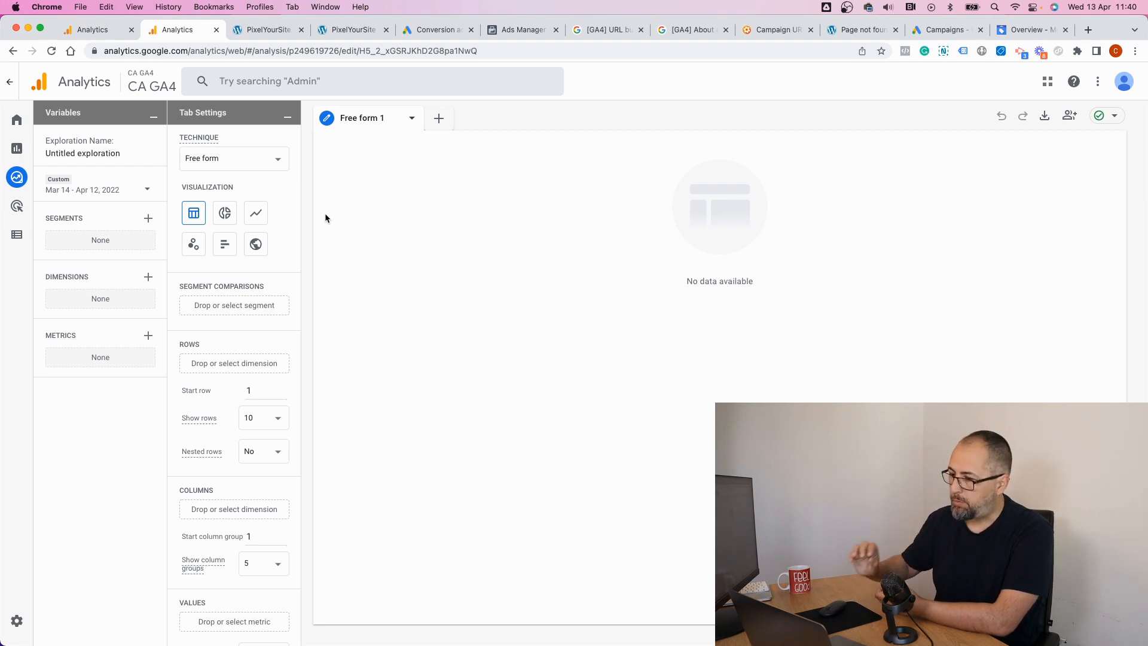
# Step: Switch the exploration technique to Funnel exploration and open its funnel steps for editing
pyautogui.click(219, 161)
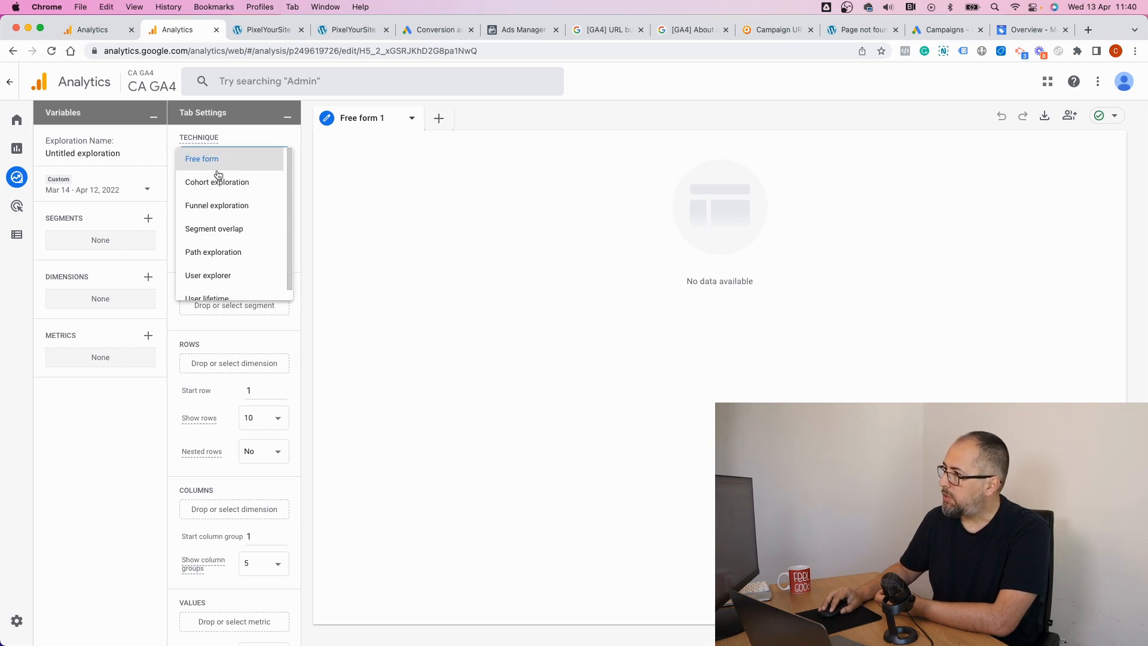
pyautogui.click(220, 207)
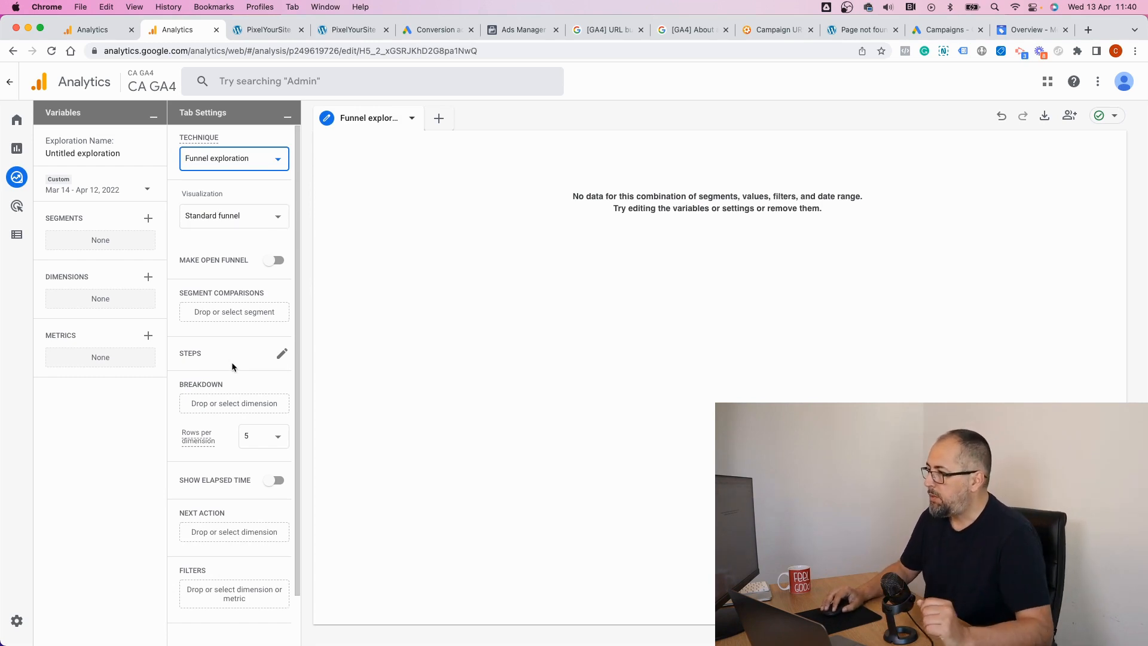
pyautogui.scroll(-2, 232, 361)
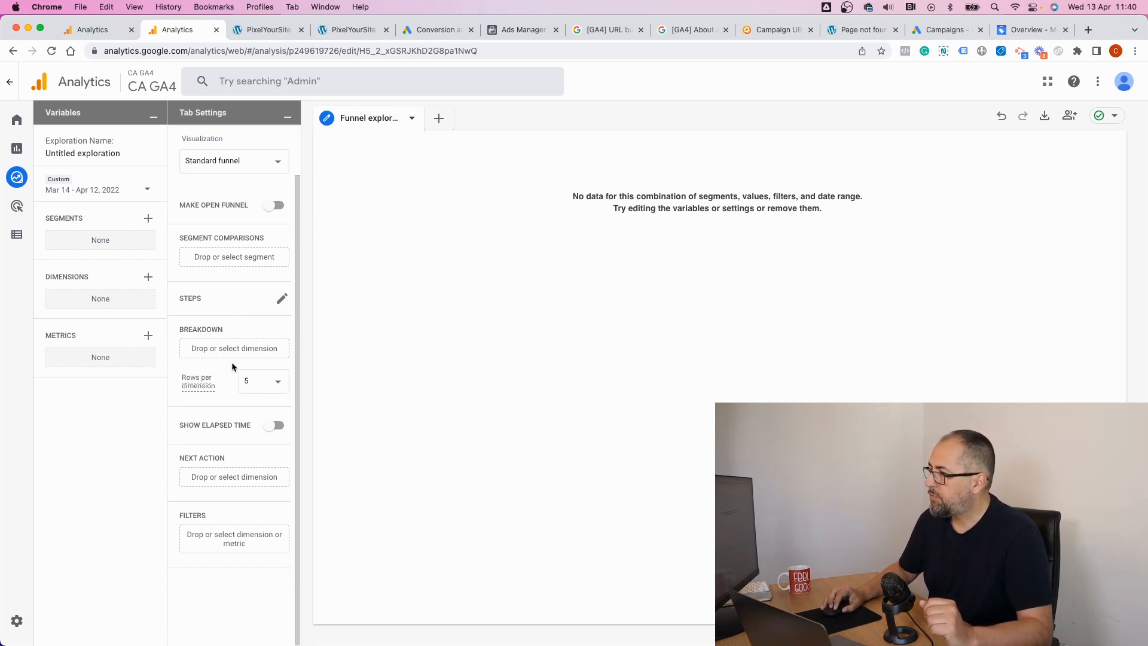
pyautogui.click(281, 298)
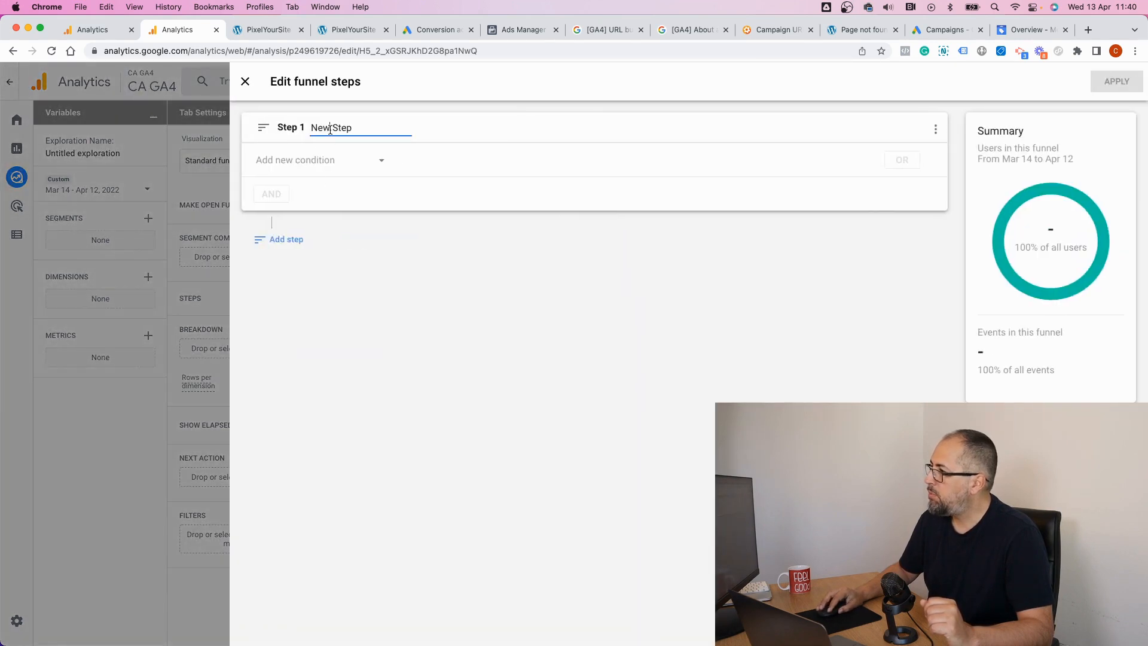
# Step: Set the condition of funnel step 1 to the view_item event
pyautogui.tripleClick(330, 128)
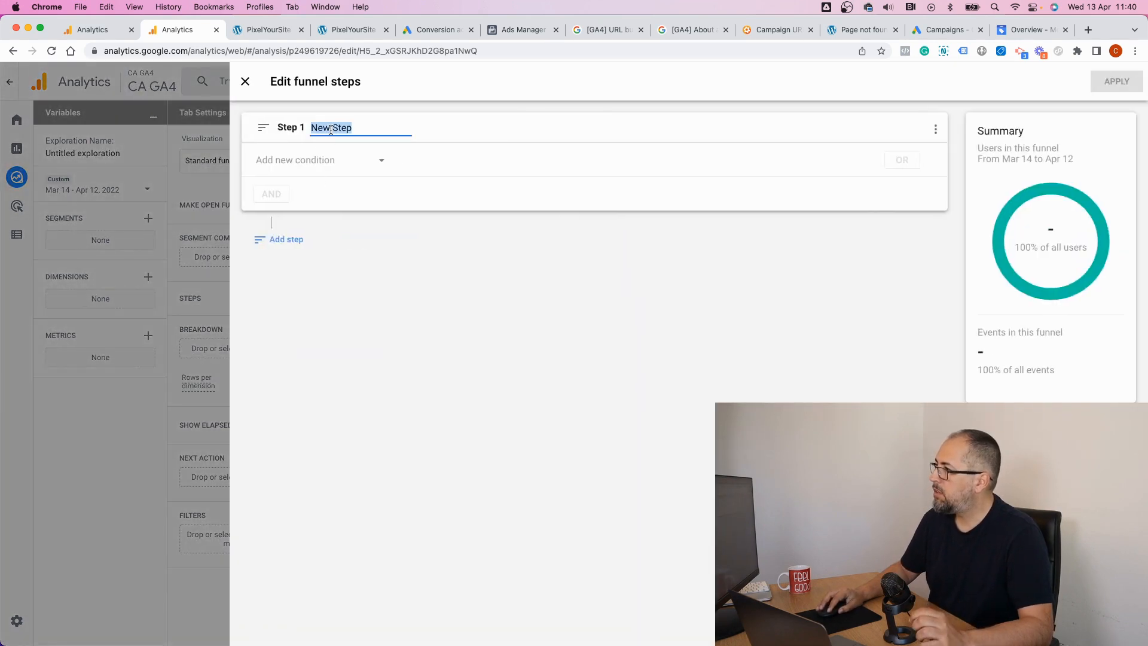
pyautogui.click(309, 161)
pyautogui.click(307, 160)
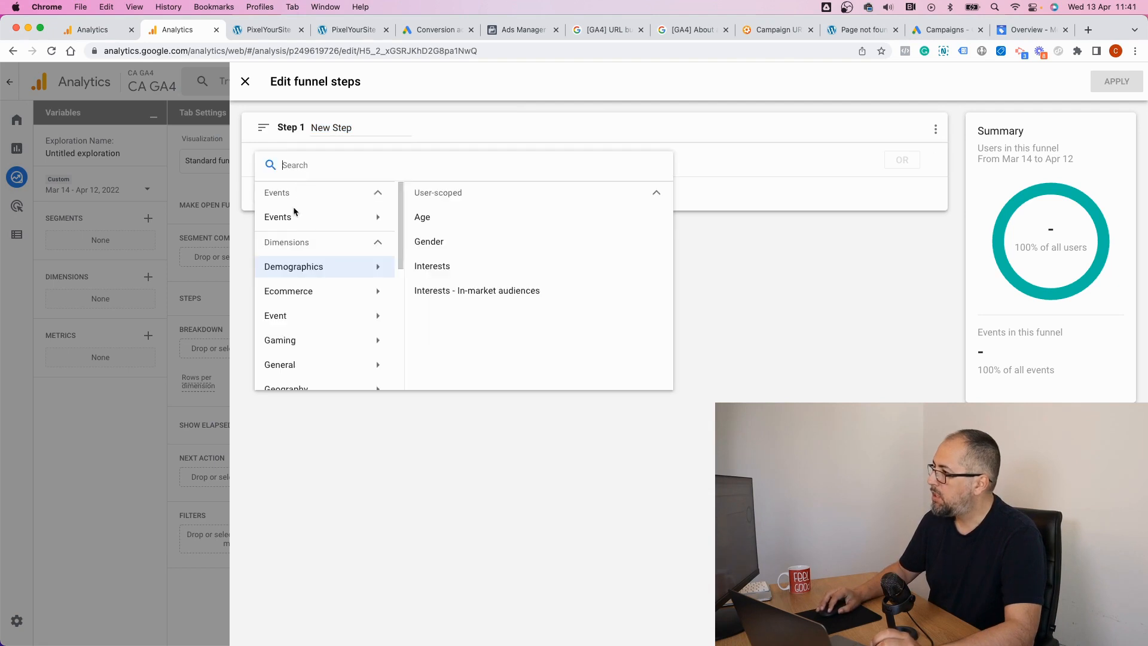
pyautogui.click(287, 223)
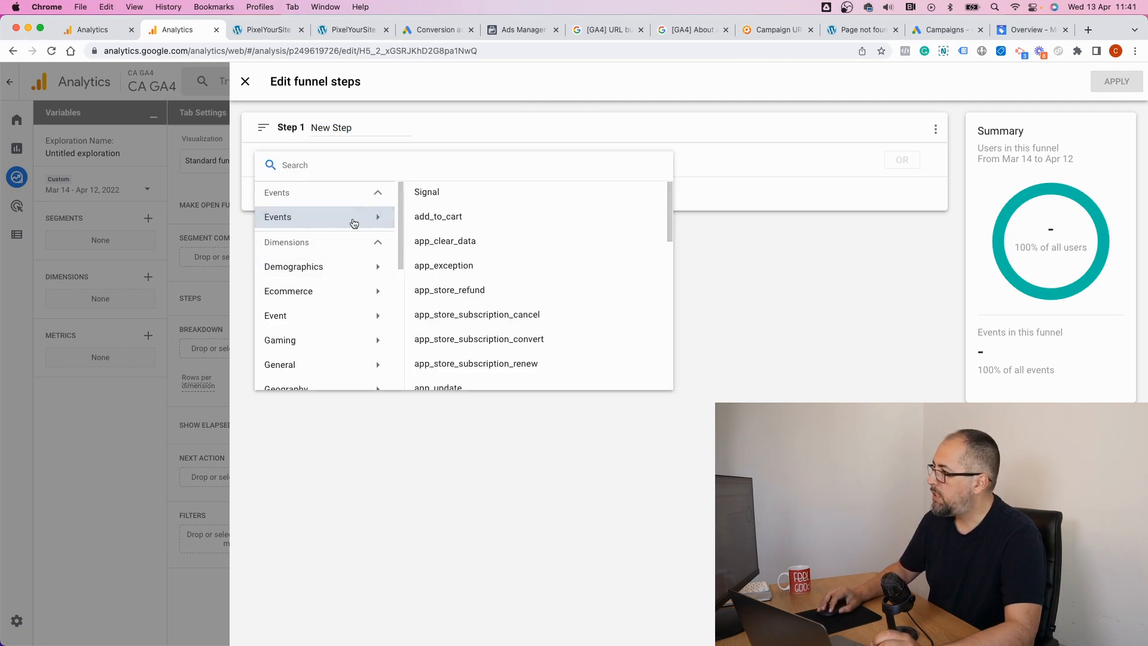
pyautogui.scroll(-3, 437, 228)
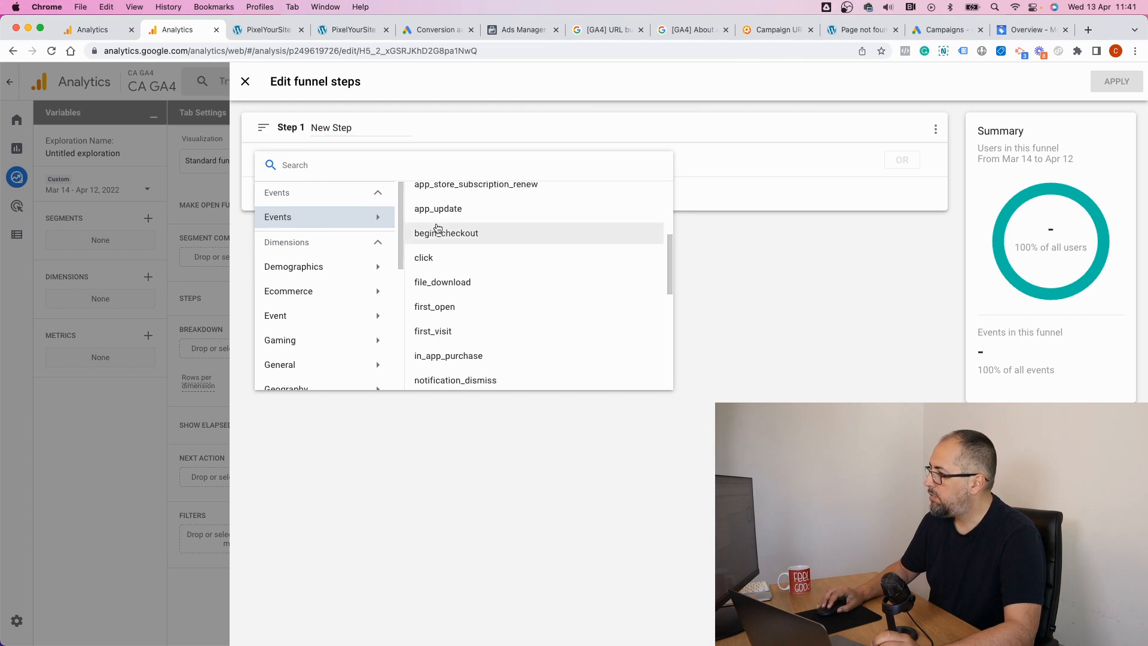
pyautogui.scroll(-2, 437, 228)
pyautogui.scroll(4, 437, 227)
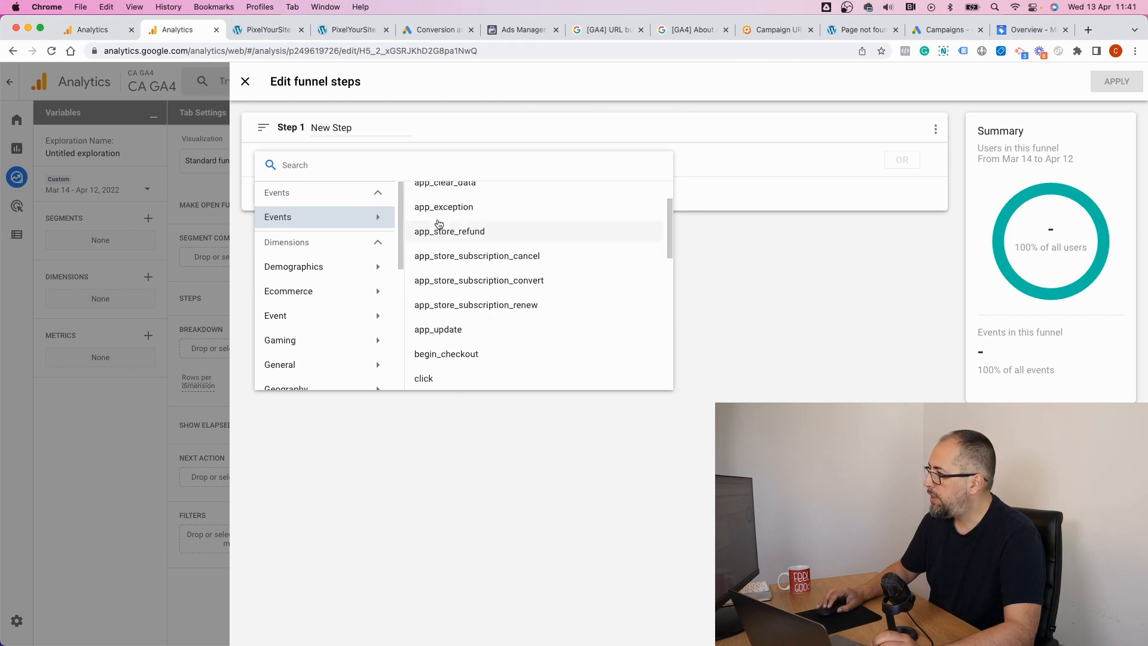
pyautogui.click(437, 171)
pyautogui.write('vi')
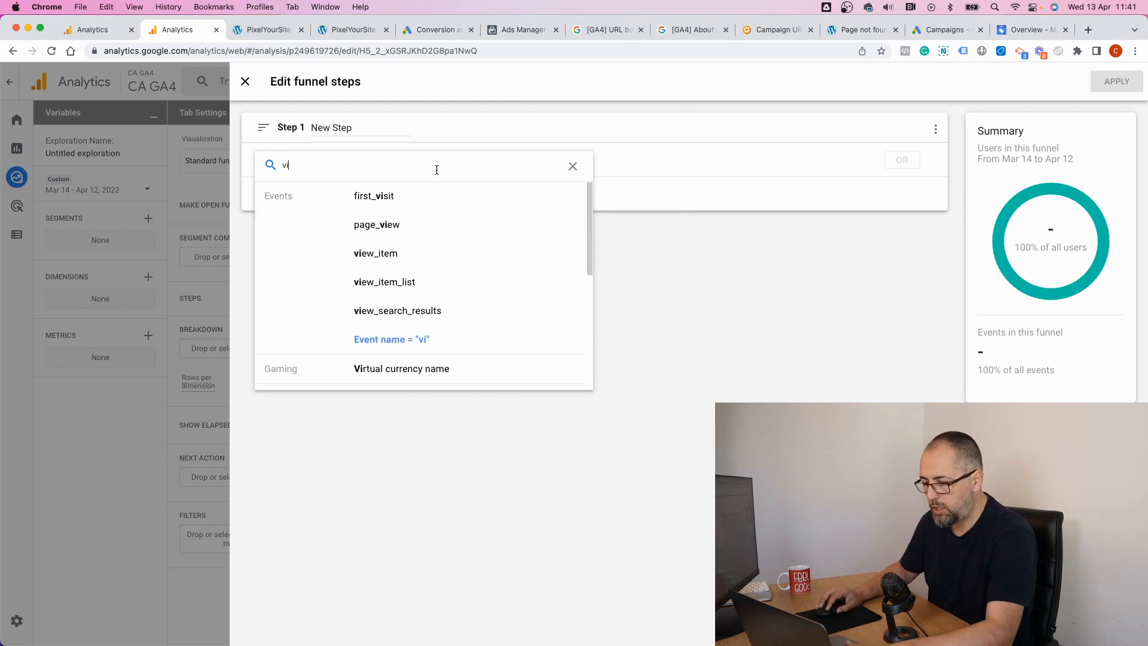
pyautogui.click(389, 247)
# Step: Name funnel step 1 "View Item"
pyautogui.click(329, 130)
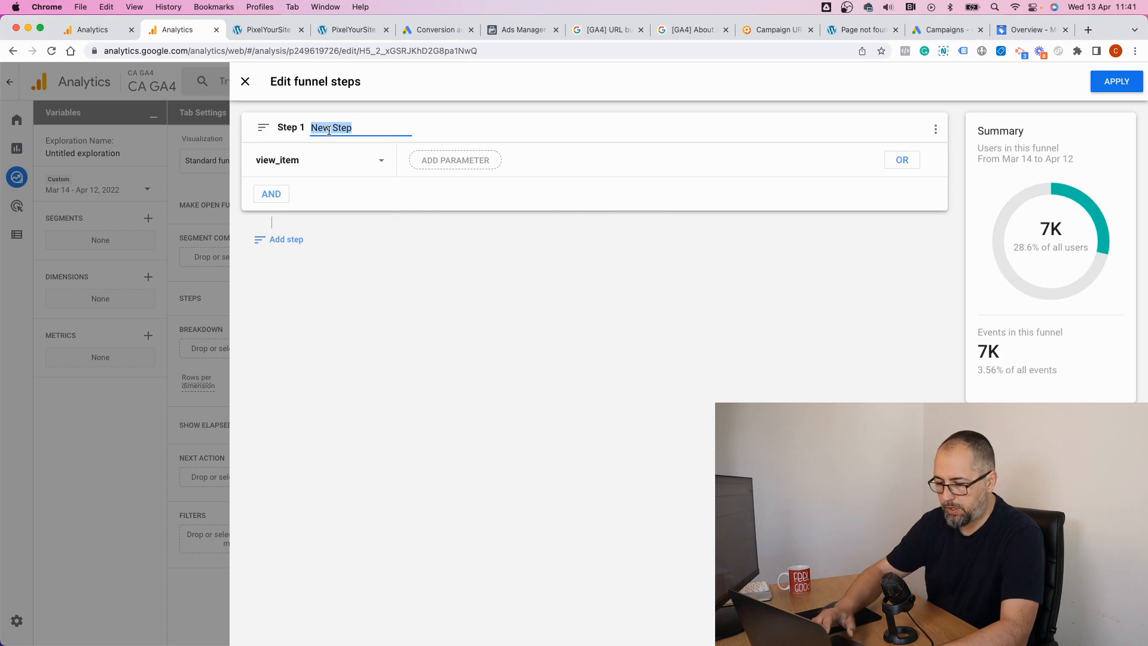
pyautogui.write('View')
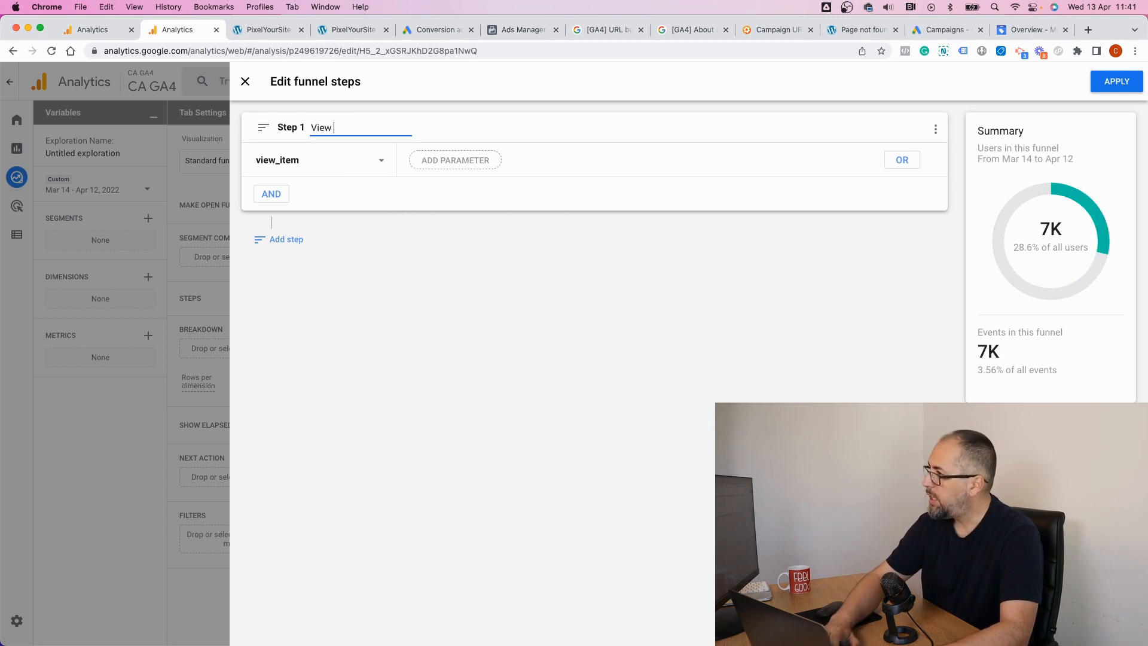
pyautogui.write(' Item')
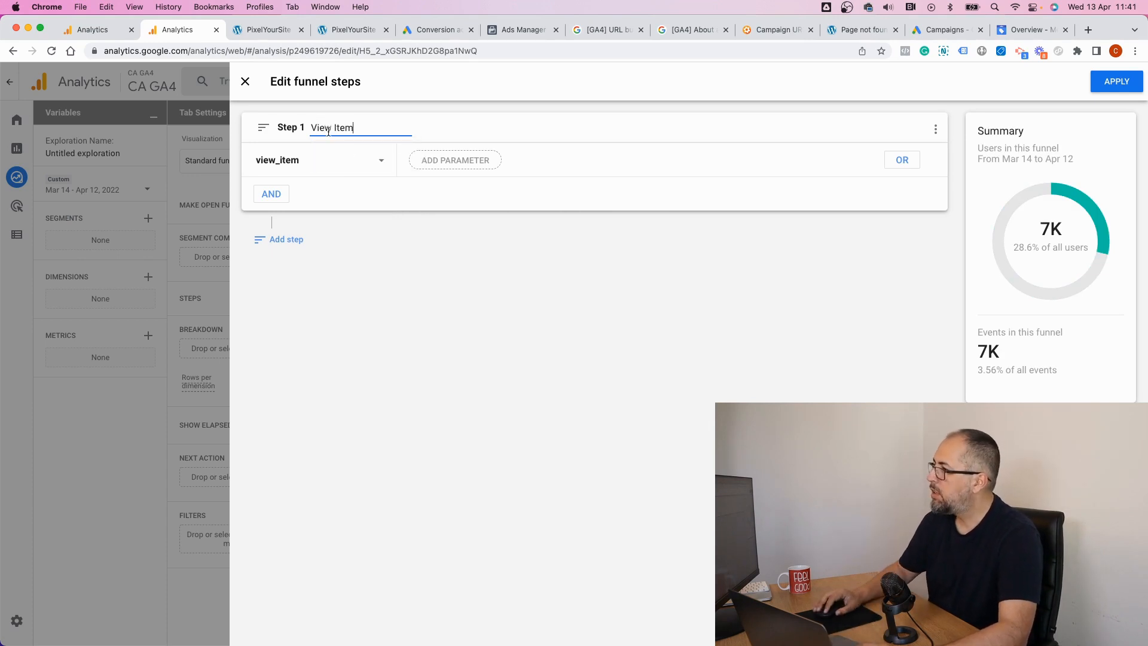
# Step: Add a second funnel step named "ATC" with the add_to_cart event as its condition
pyautogui.click(295, 239)
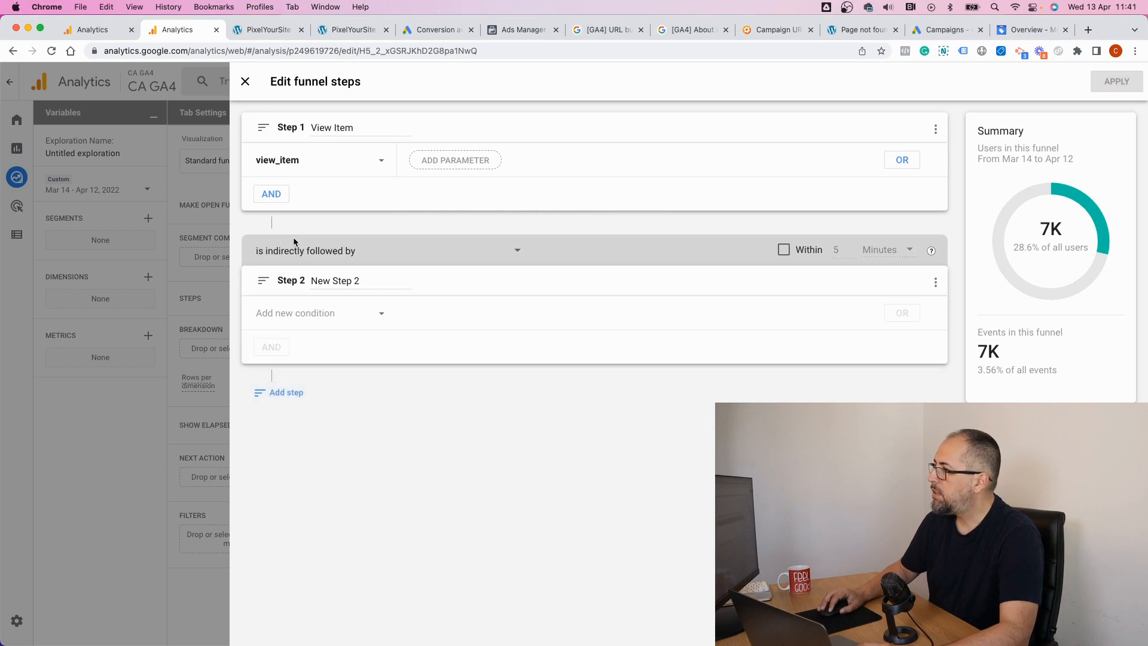
pyautogui.tripleClick(327, 284)
pyautogui.write('ATC')
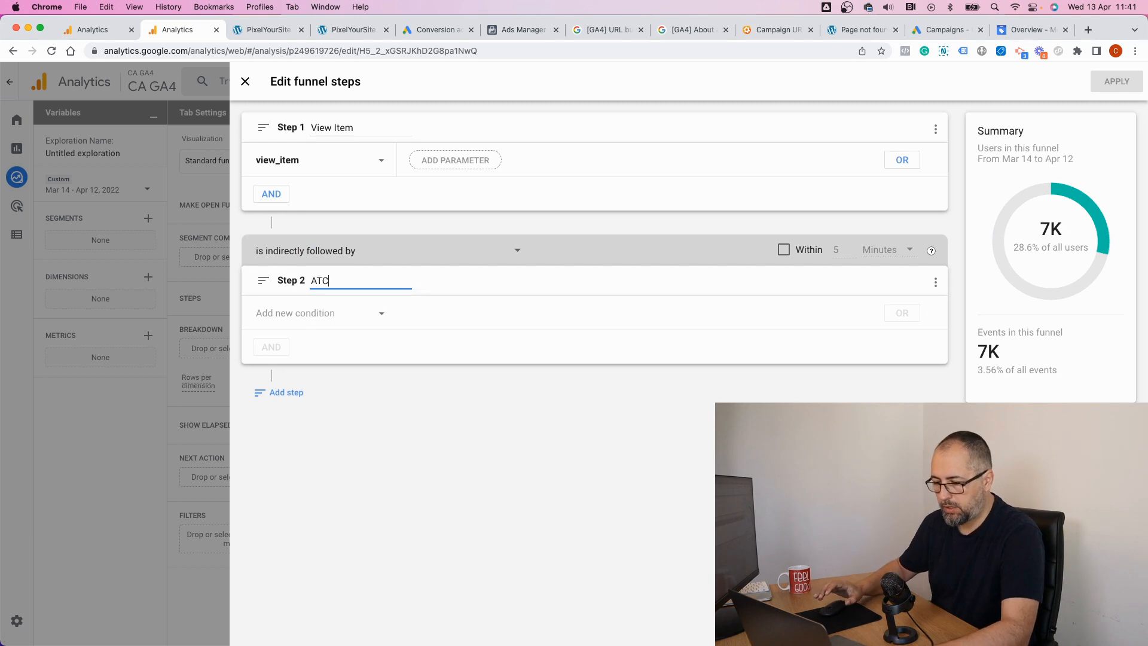
pyautogui.click(296, 313)
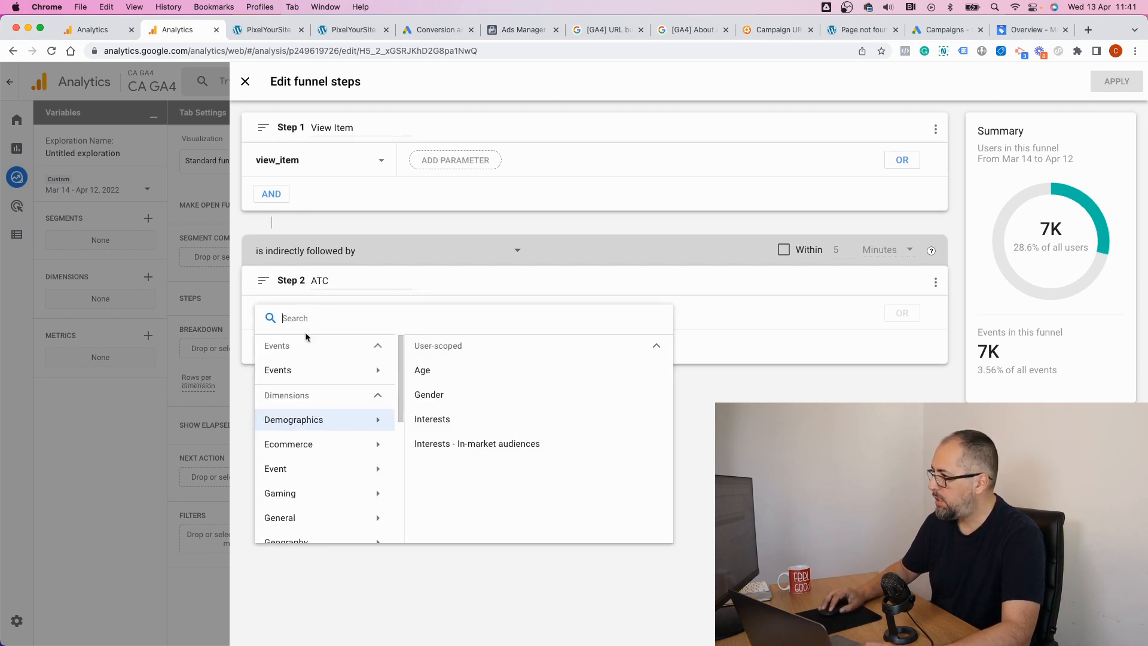
pyautogui.click(288, 373)
pyautogui.click(441, 367)
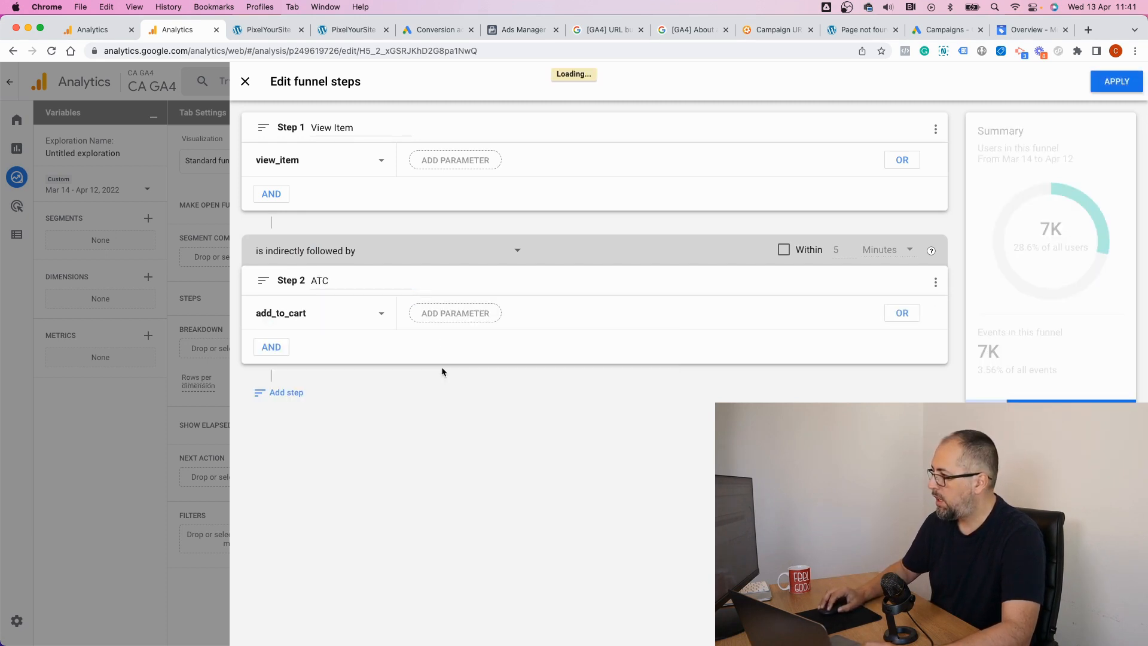
# Step: Add a third funnel step named "Purchase" with the purchase event as its condition, and apply the funnel steps
pyautogui.click(287, 392)
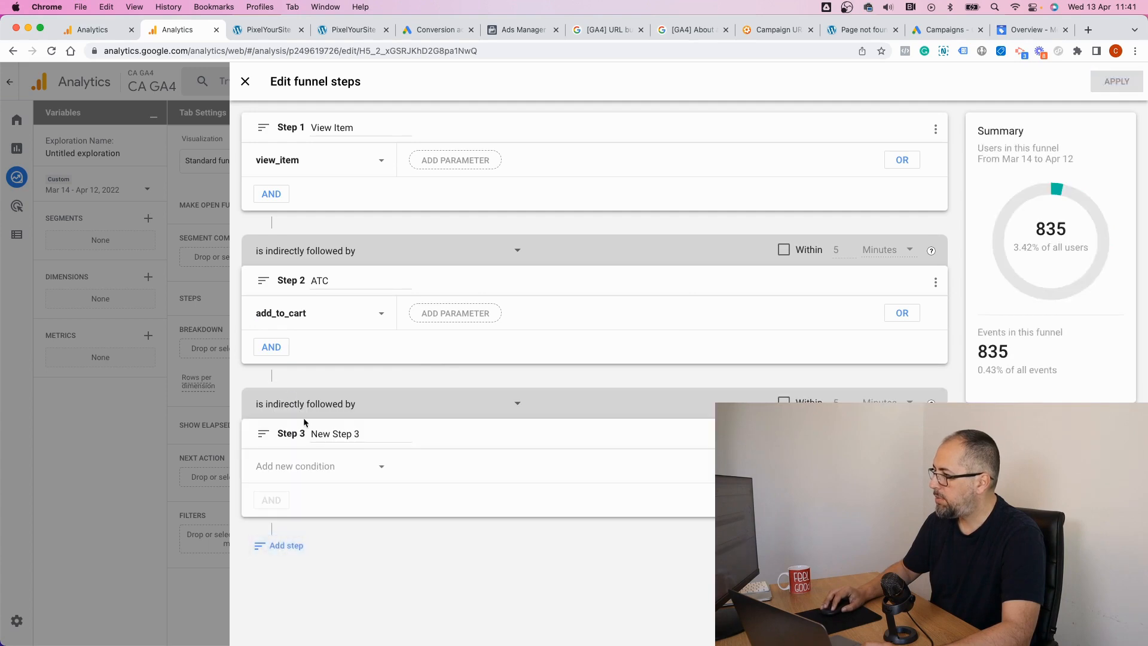
pyautogui.write('Purchase')
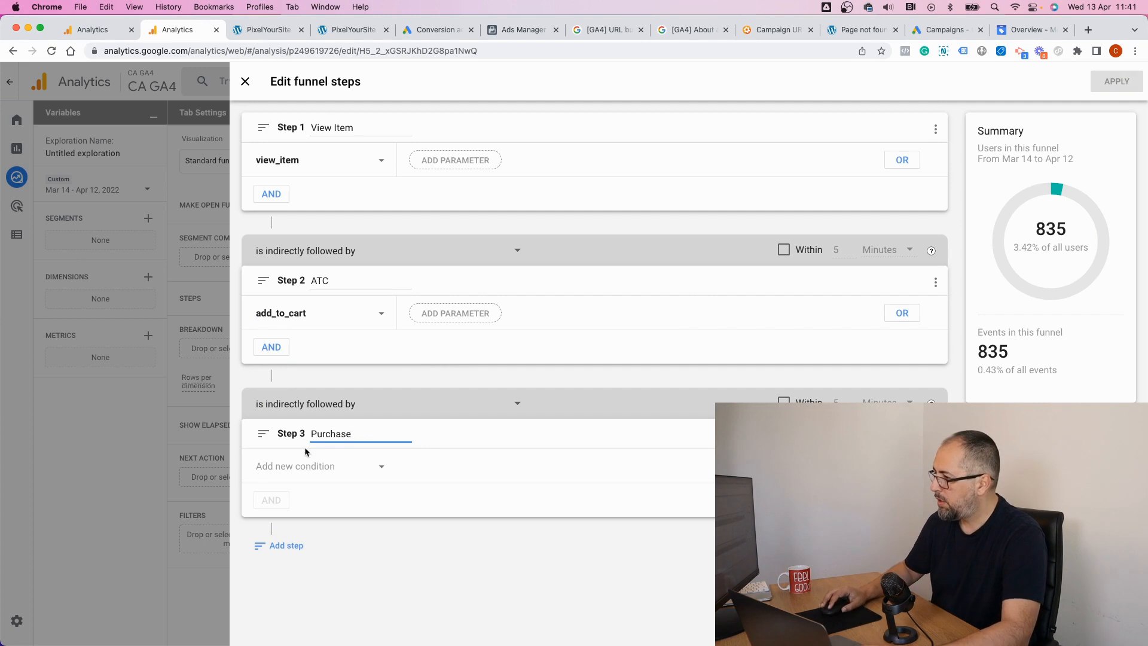
pyautogui.click(268, 473)
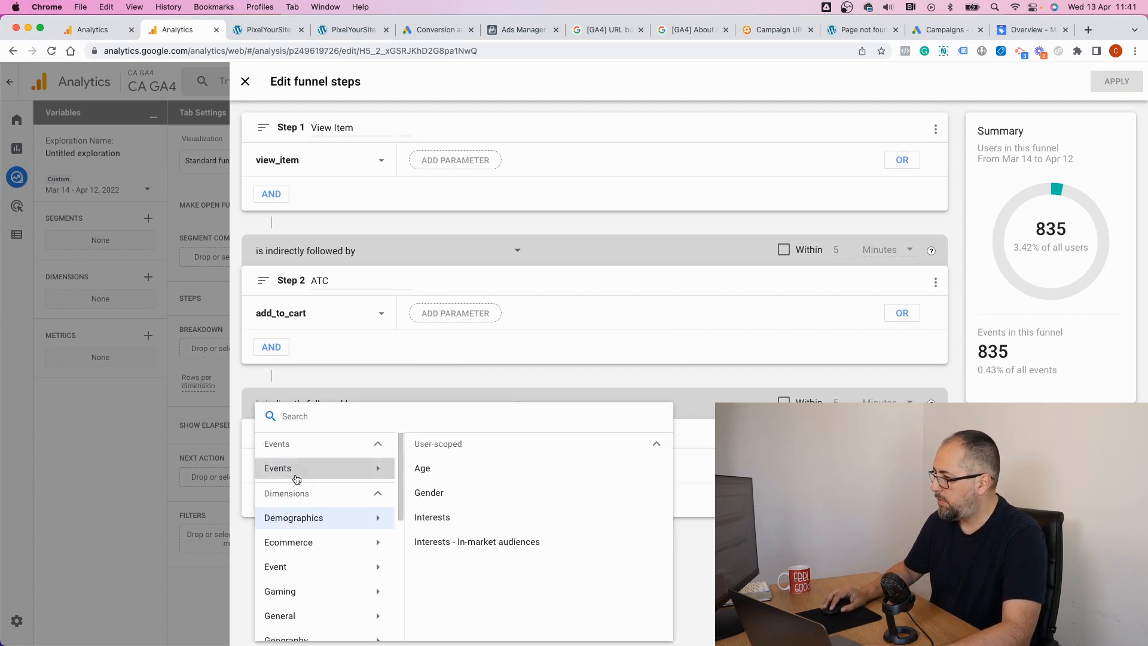
pyautogui.click(294, 477)
pyautogui.scroll(-3, 442, 487)
pyautogui.scroll(-3, 444, 485)
pyautogui.click(432, 545)
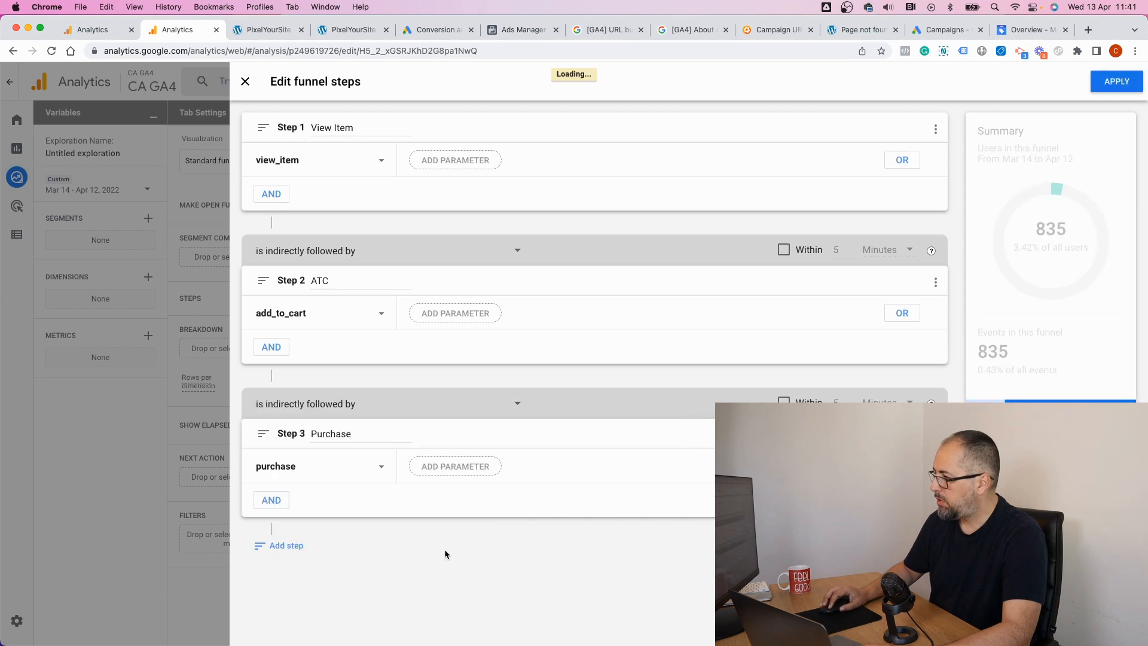
pyautogui.click(1115, 82)
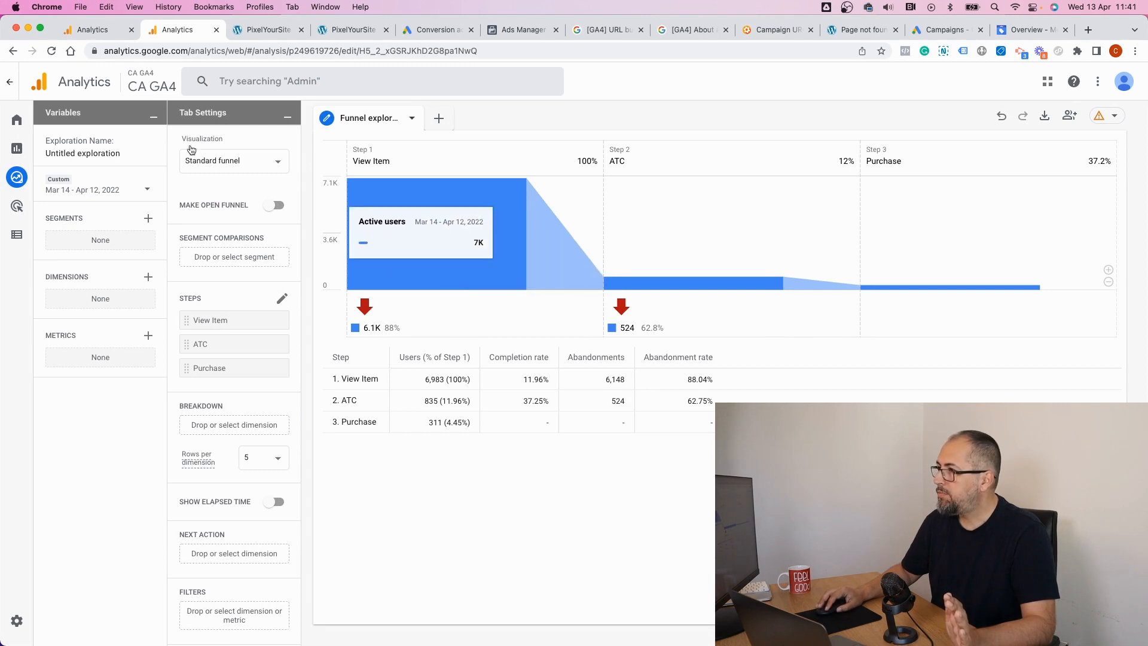
# Step: Rename the exploration "View Item > ATC > Purchase"
pyautogui.click(106, 192)
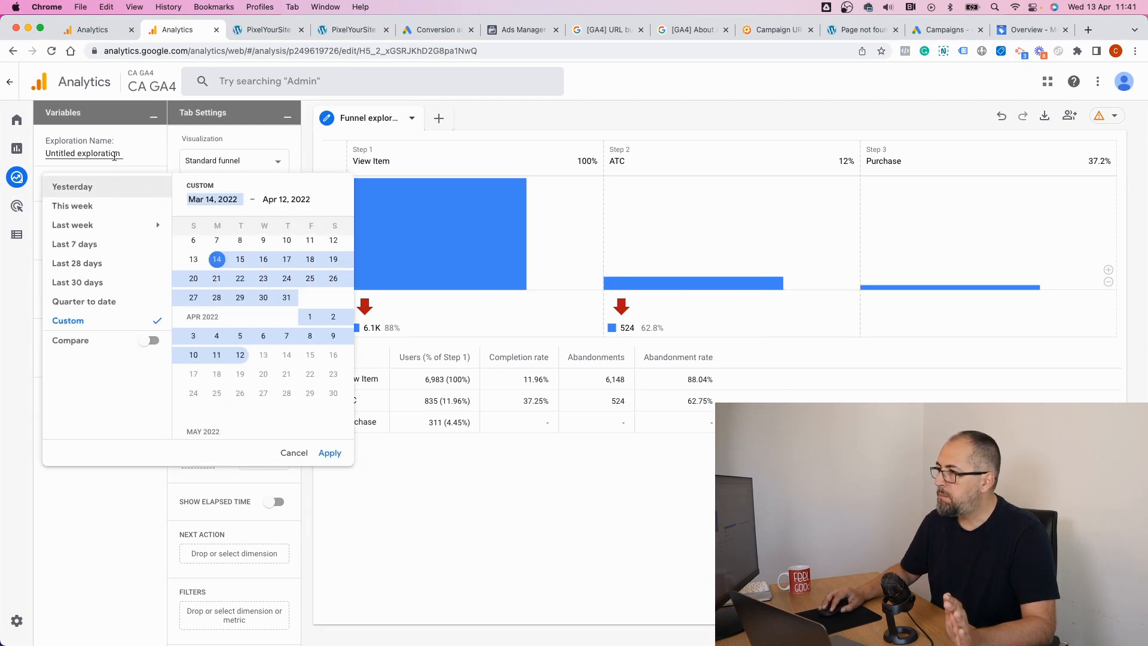
pyautogui.click(139, 166)
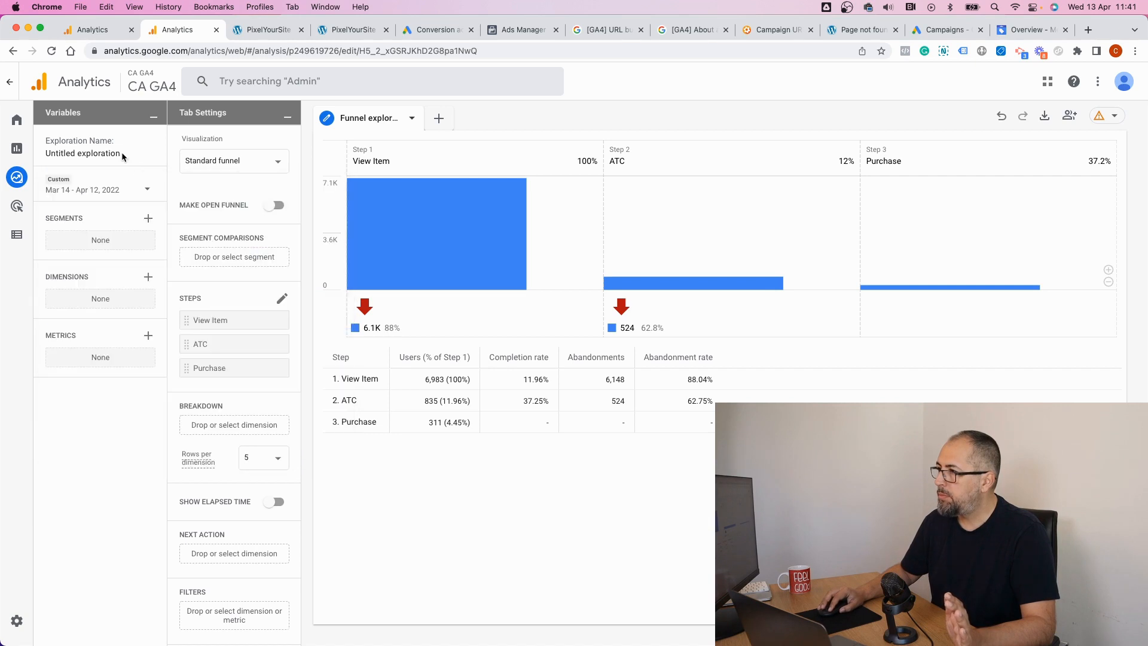
pyautogui.doubleClick(116, 153)
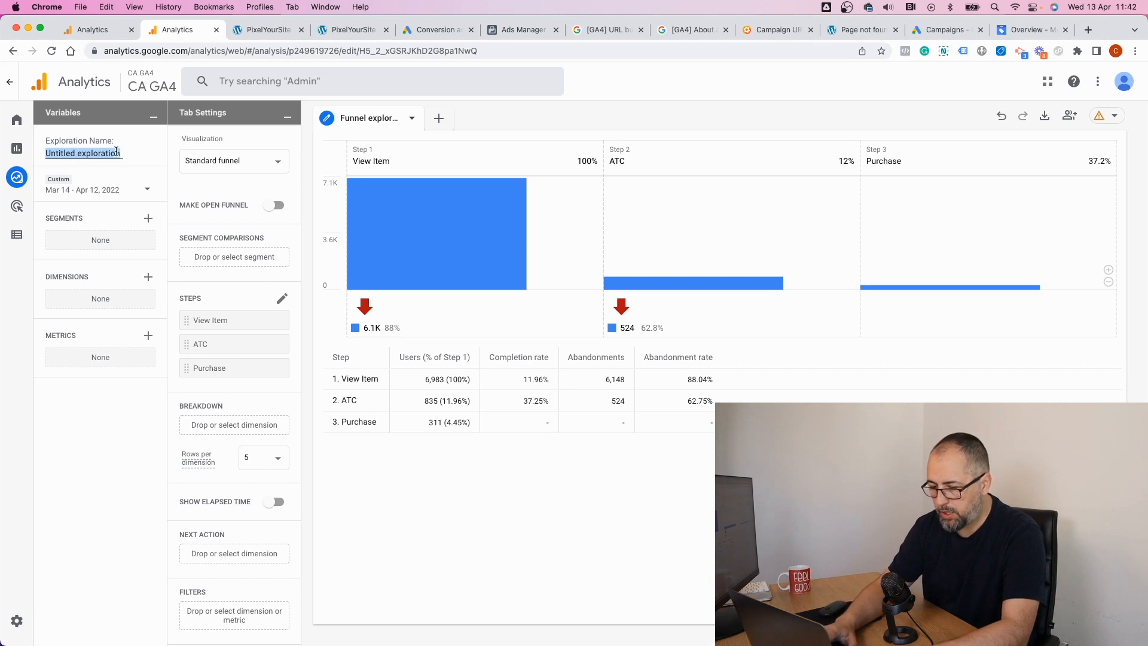
pyautogui.write('View Item >')
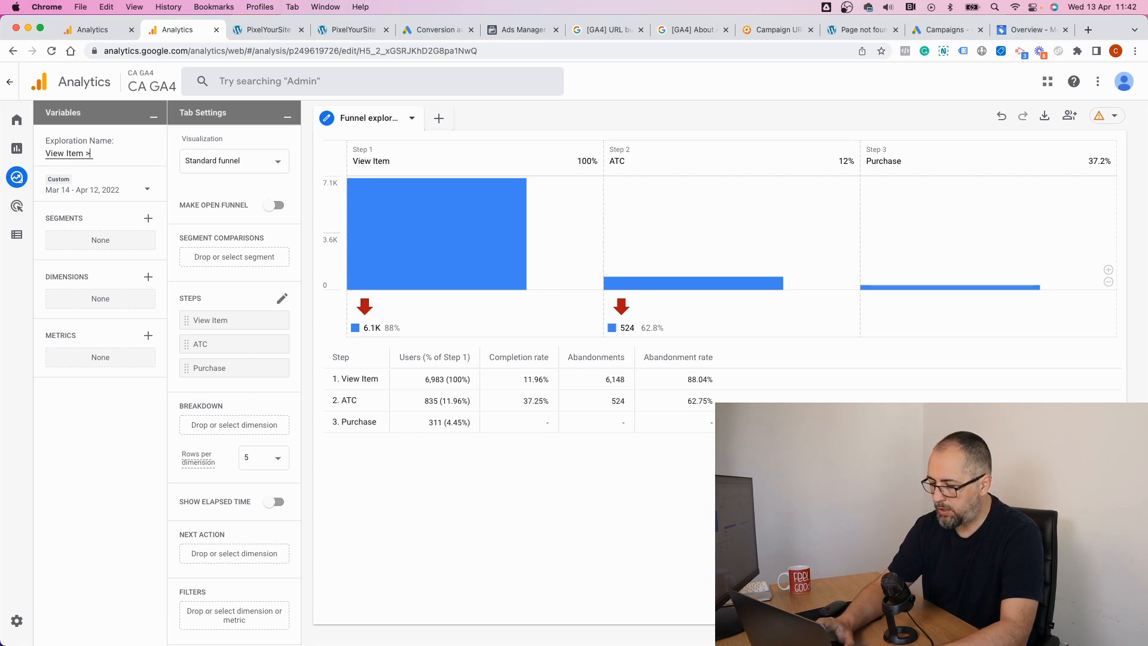
pyautogui.write(' ATC >')
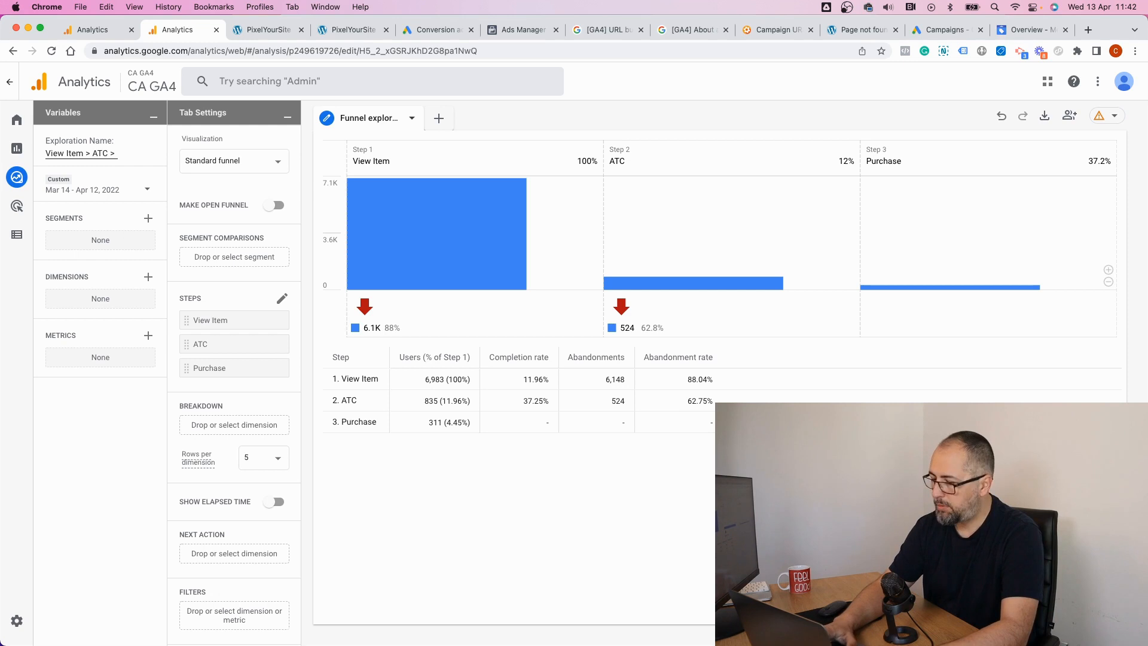
pyautogui.write(' Purchase')
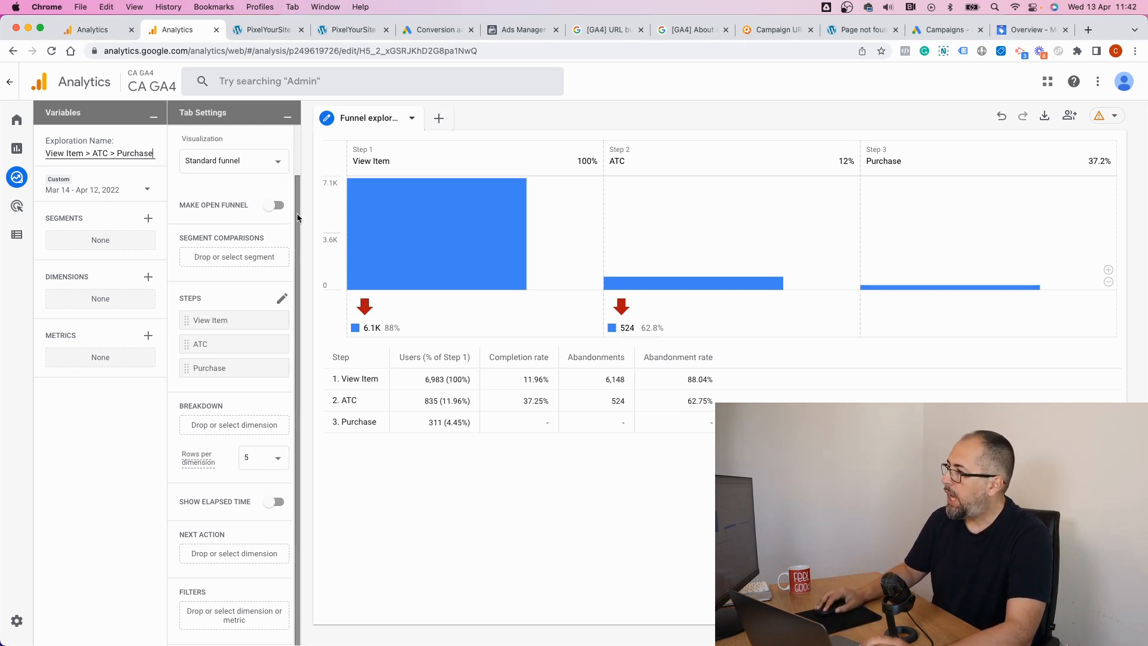
pyautogui.moveTo(458, 229)
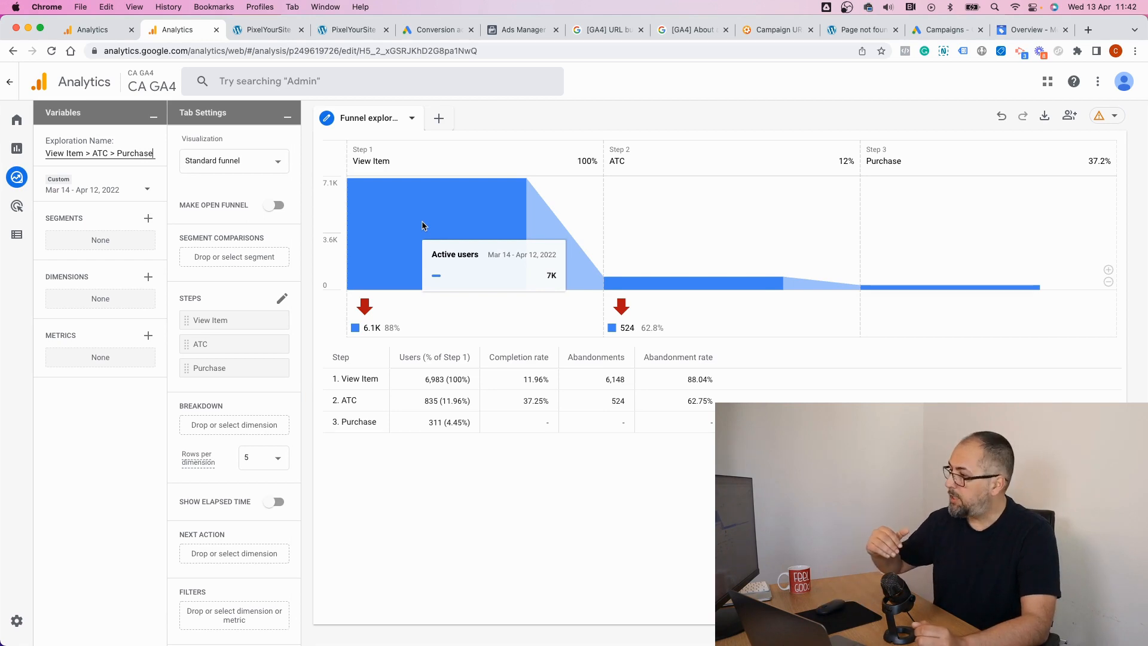
pyautogui.click(252, 555)
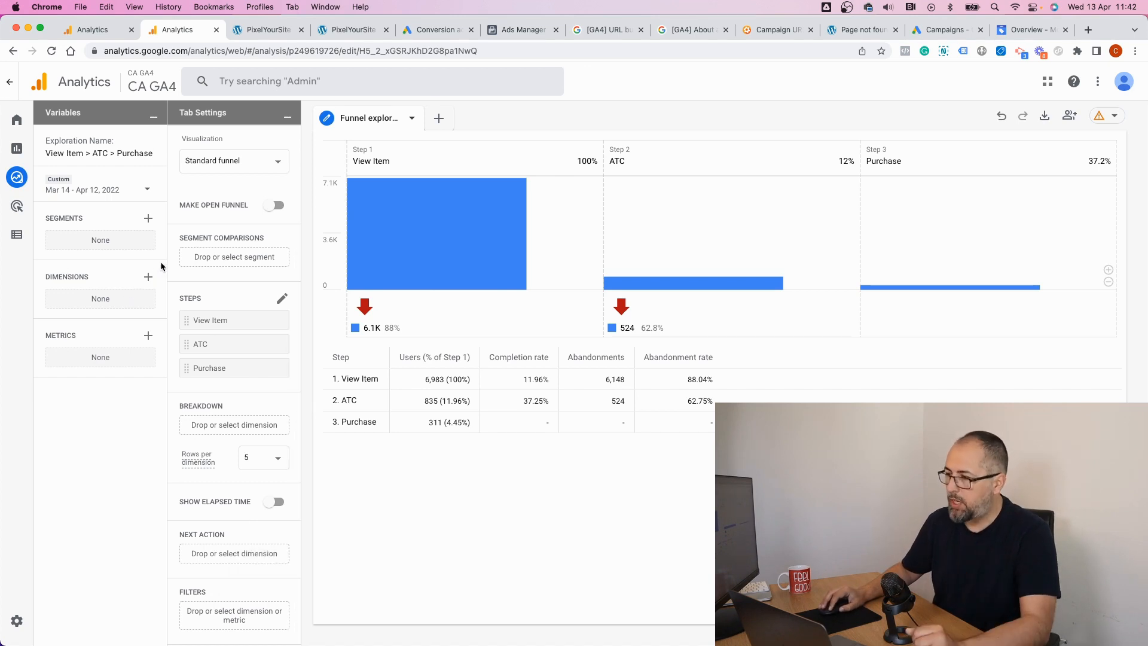
# Step: Import the Event name, Device model and Device dimensions into the exploration's variables
pyautogui.click(148, 277)
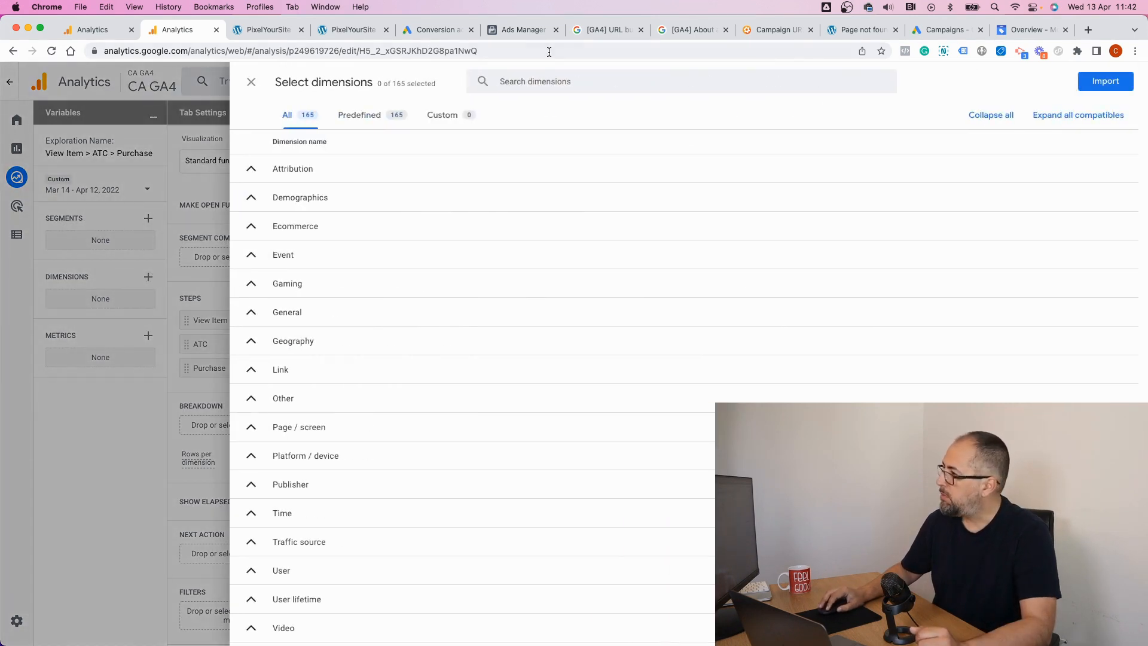
pyautogui.click(560, 79)
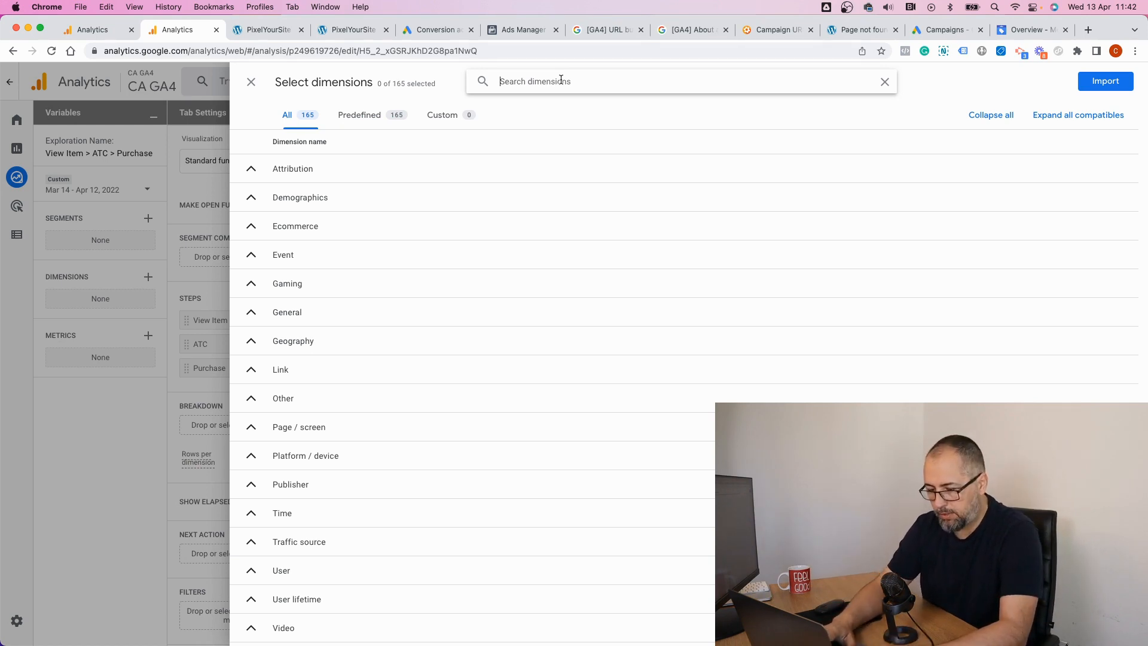
pyautogui.write('event')
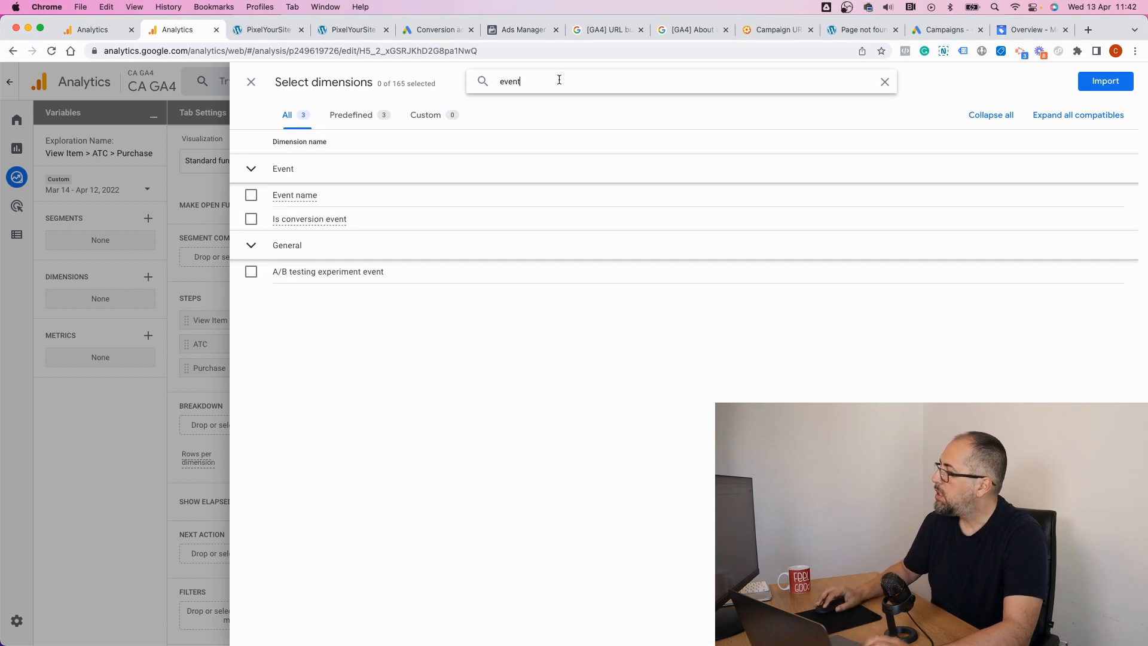
pyautogui.click(250, 196)
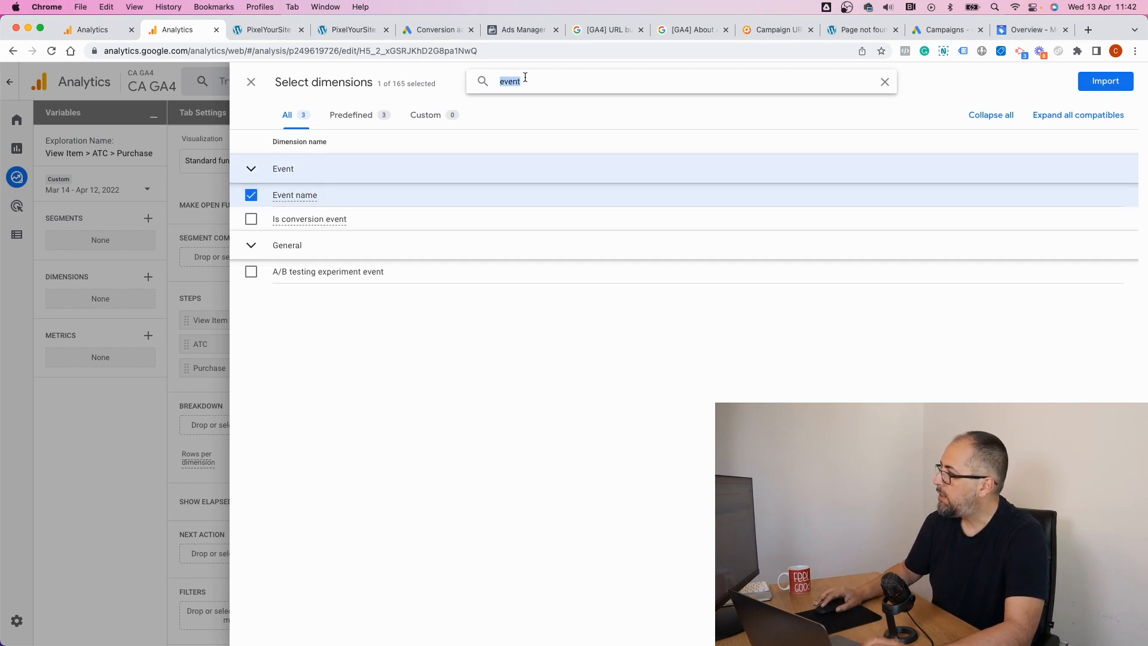
pyautogui.write('devi')
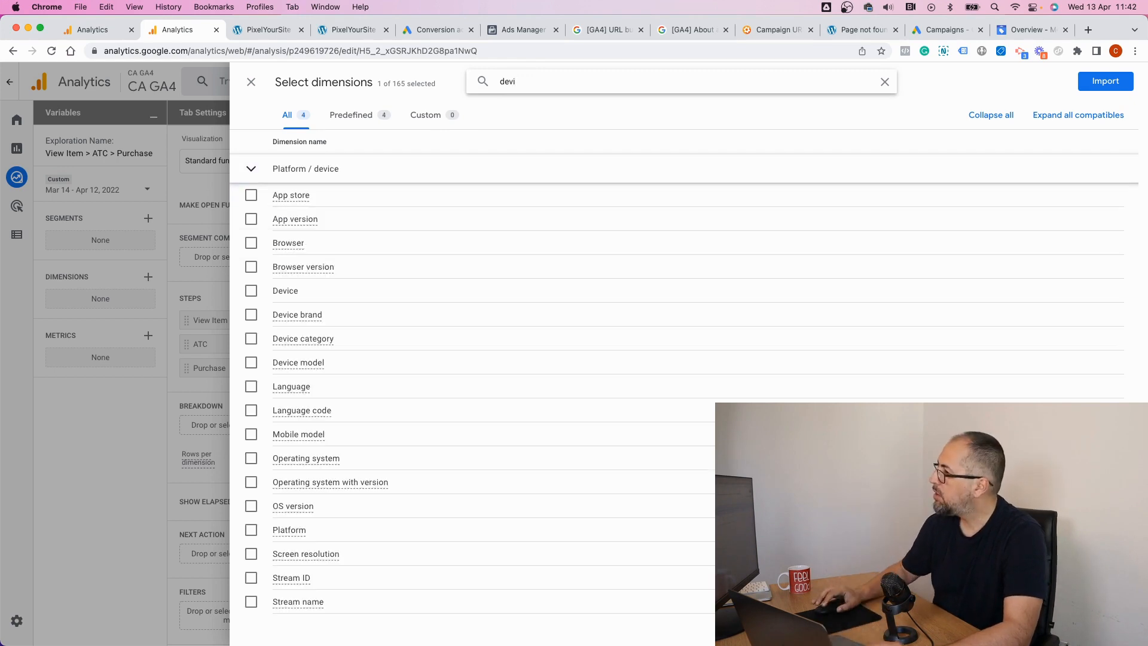
pyautogui.click(251, 363)
pyautogui.click(251, 290)
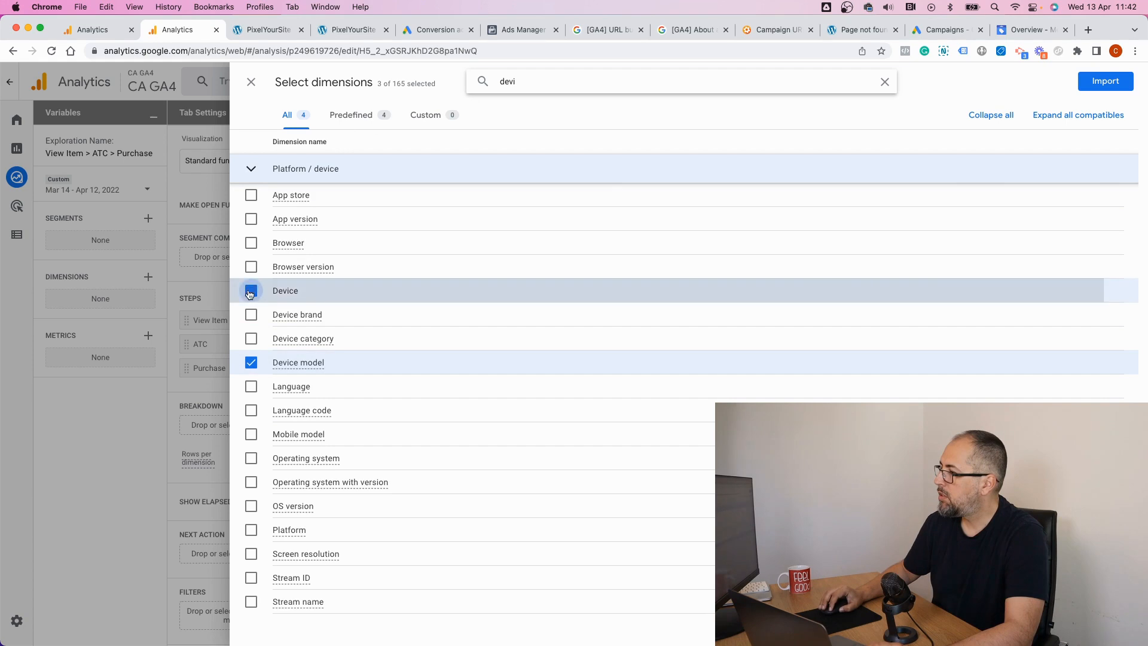
pyautogui.click(1105, 81)
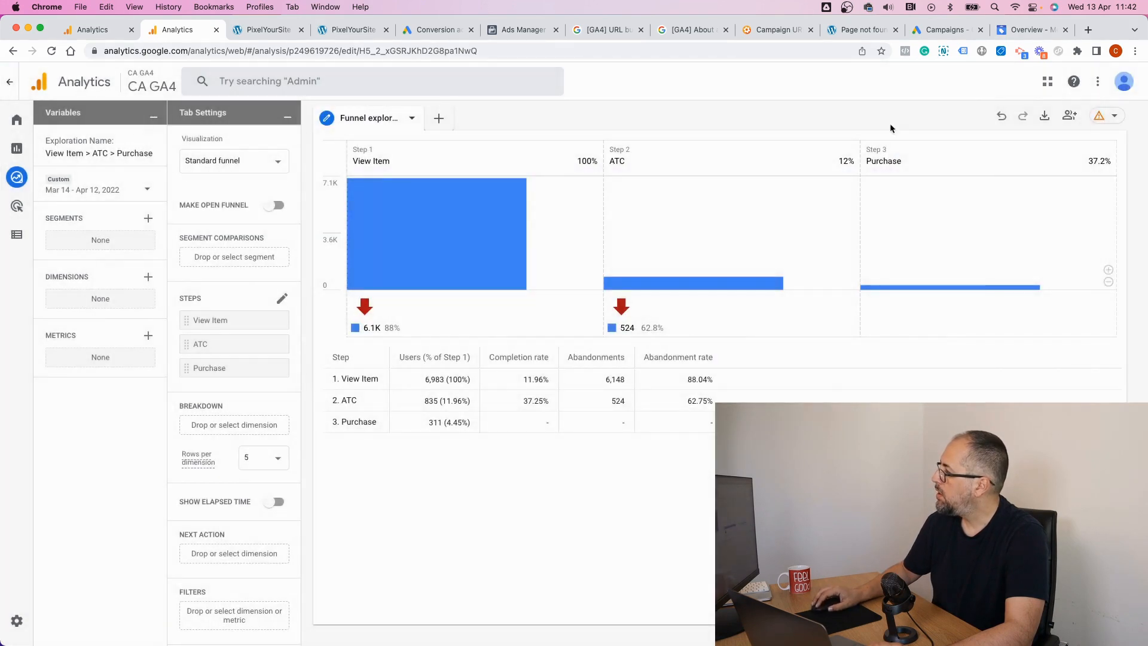
# Step: Set the funnel's next action to Event name and inspect the top next actions for the funnel steps
pyautogui.click(231, 553)
pyautogui.click(255, 566)
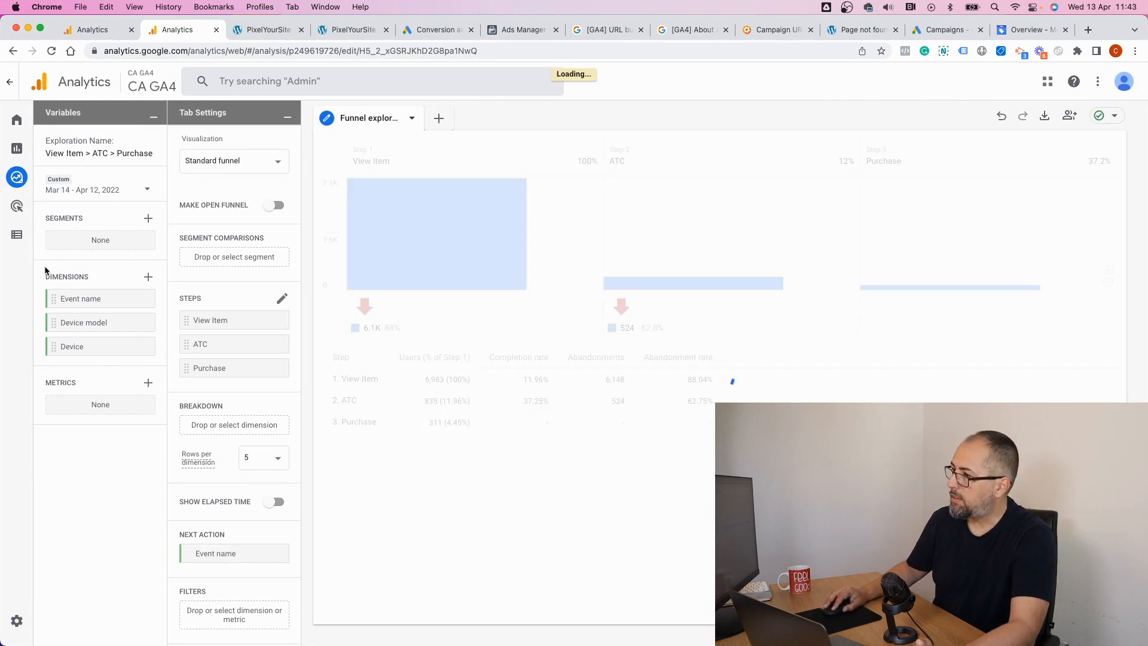
pyautogui.moveTo(411, 248)
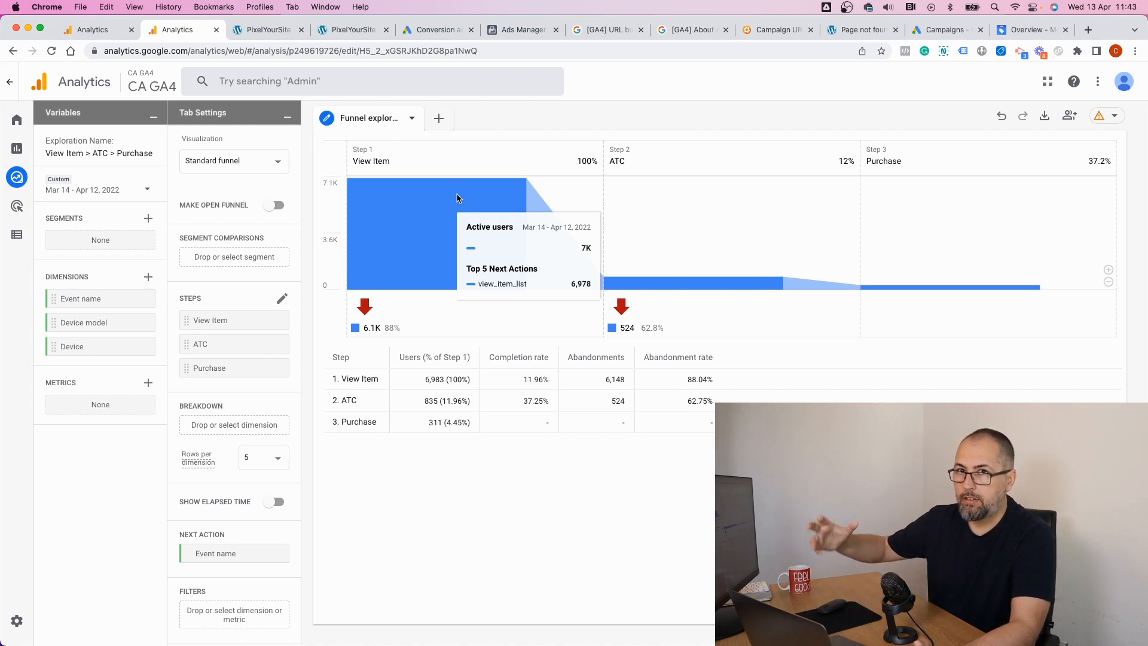
pyautogui.moveTo(623, 288)
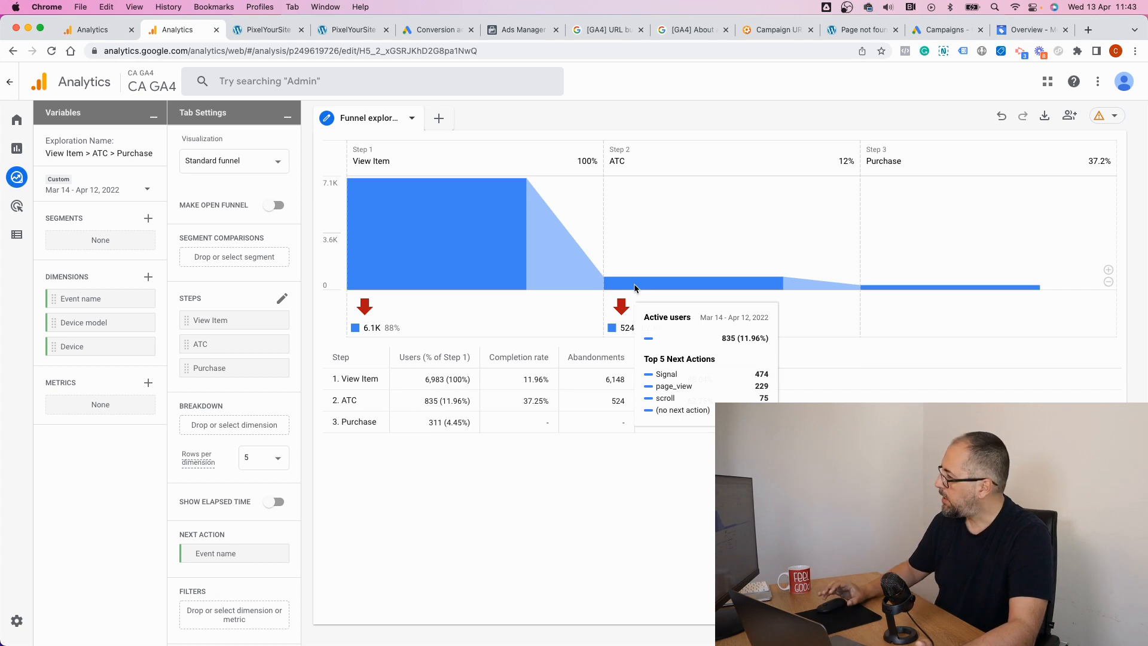
pyautogui.moveTo(868, 289)
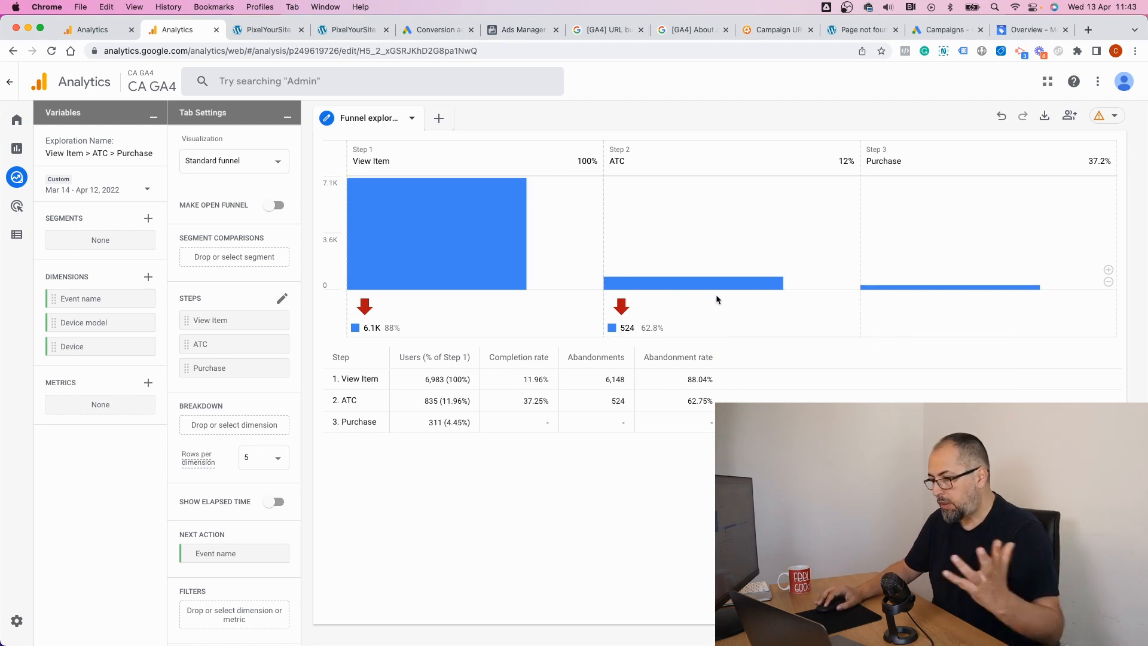
# Step: Break the funnel down by Device and show 10 rows per dimension
pyautogui.click(232, 426)
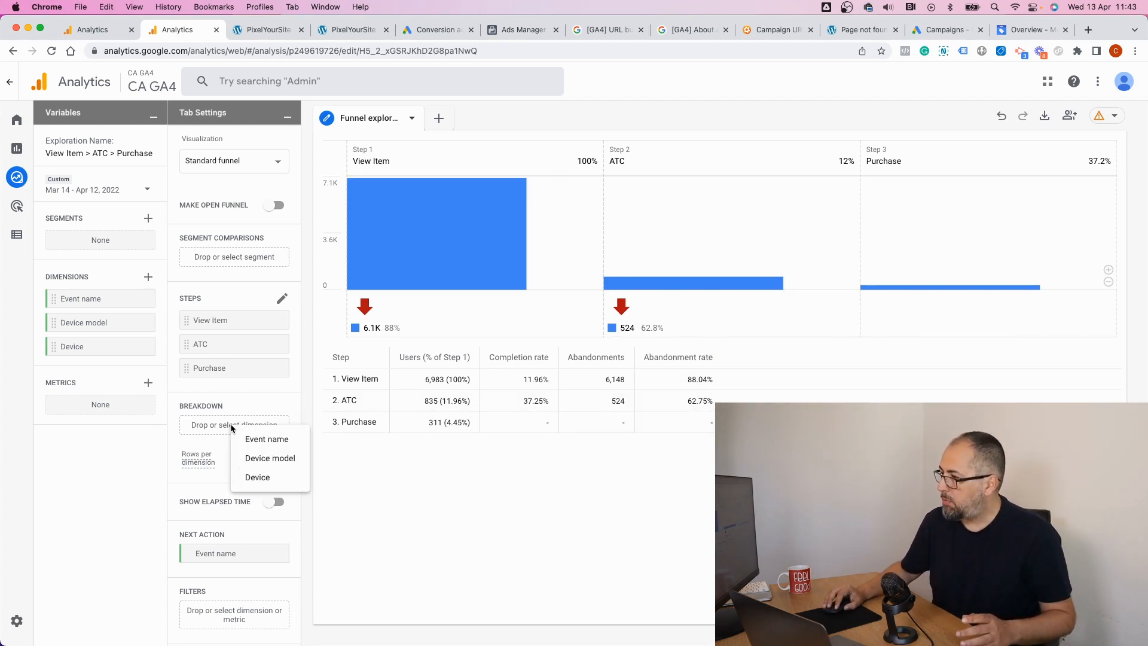
pyautogui.click(253, 476)
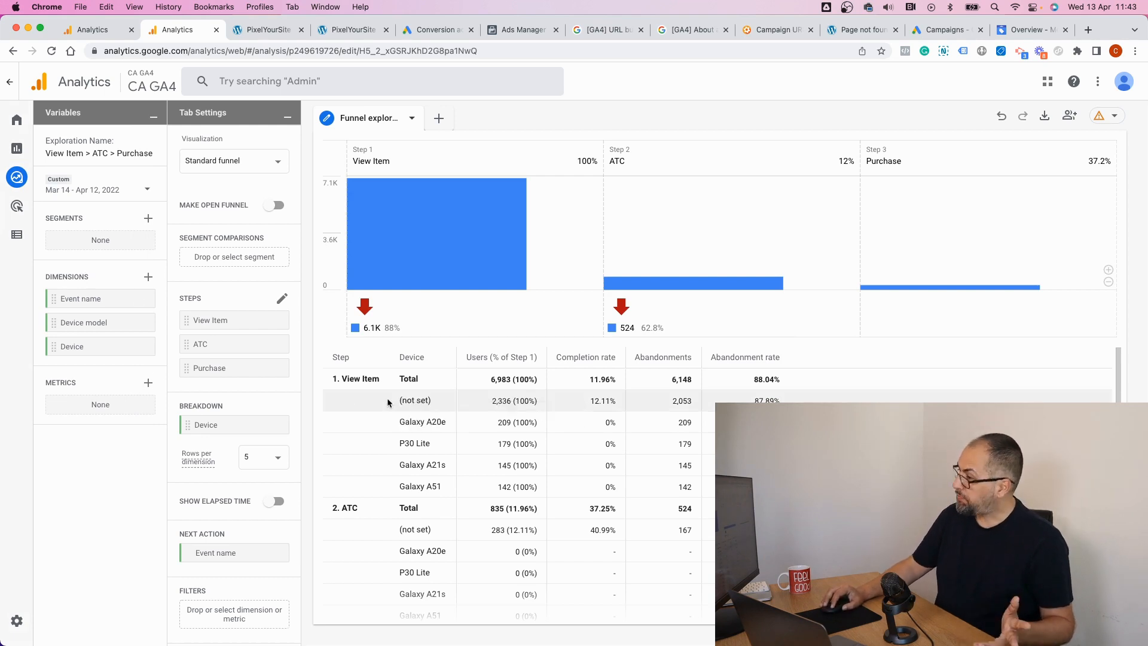
pyautogui.scroll(-3, 389, 399)
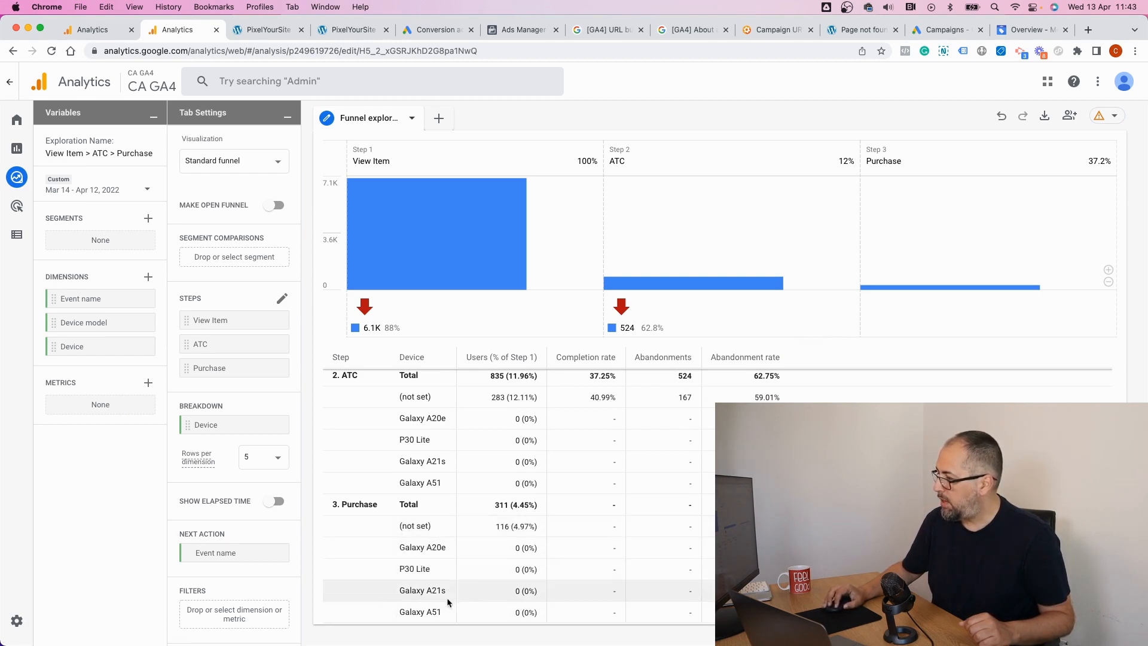
pyautogui.click(252, 465)
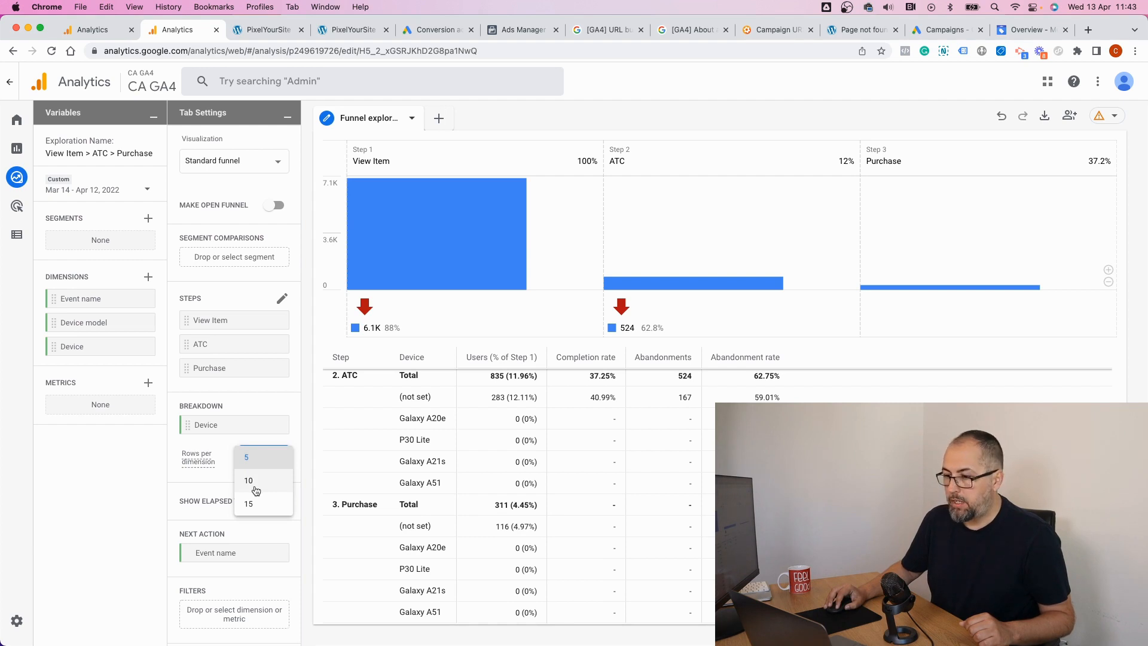
pyautogui.click(255, 488)
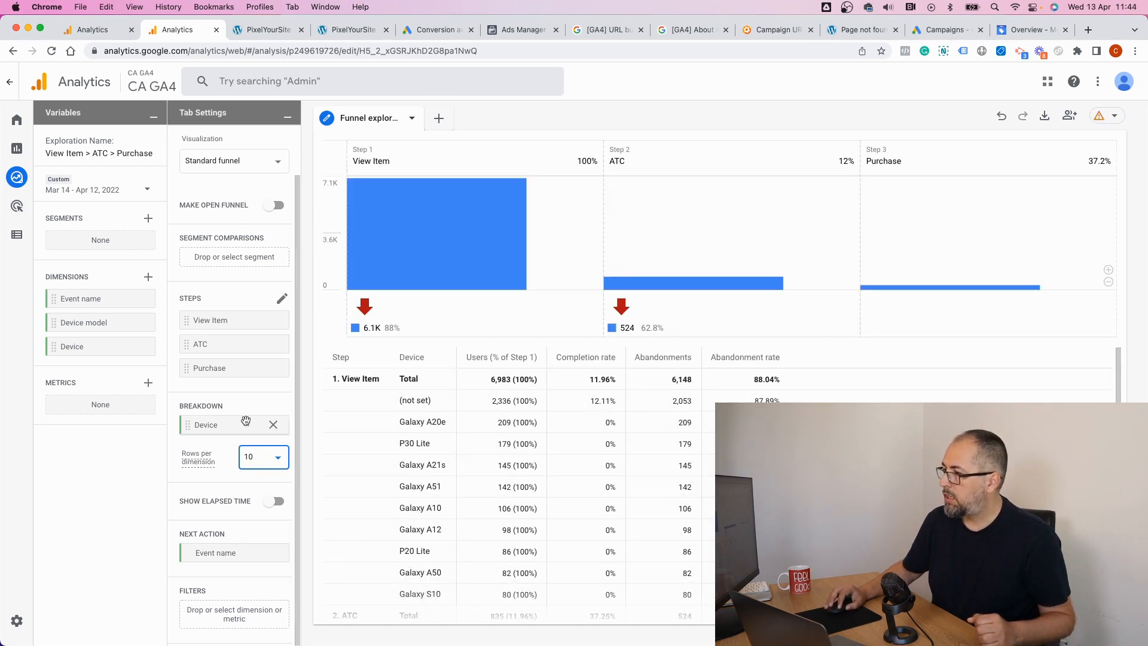
# Step: Replace the Device breakdown with Device model, and clear the breakdown again
pyautogui.click(272, 426)
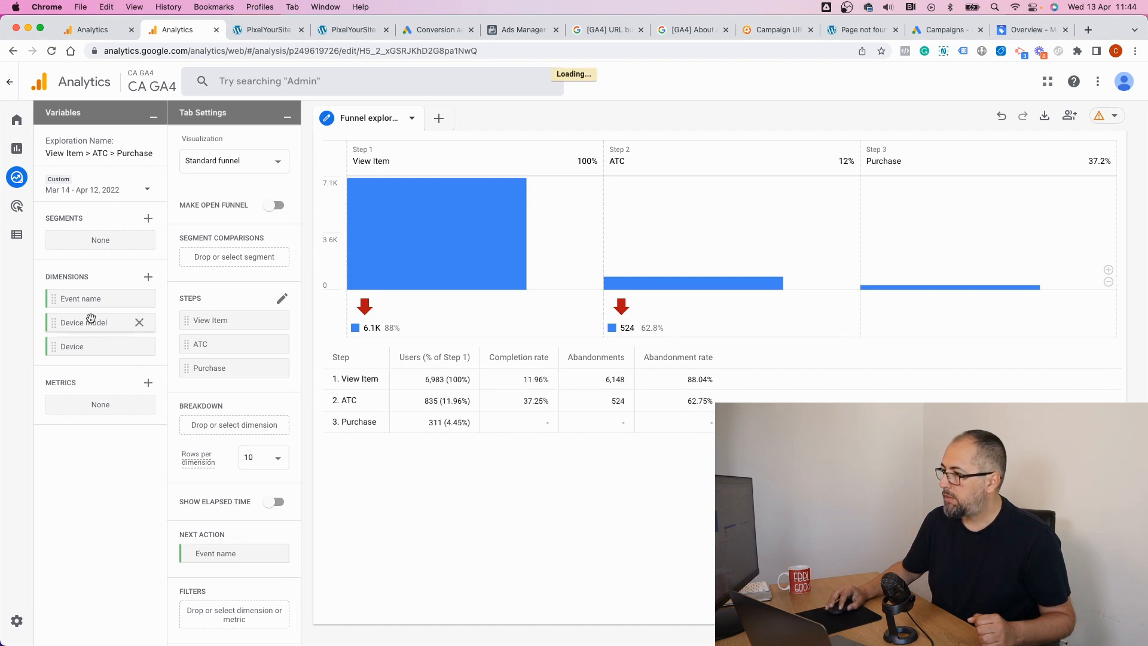
pyautogui.moveTo(84, 323); pyautogui.dragTo(216, 423)
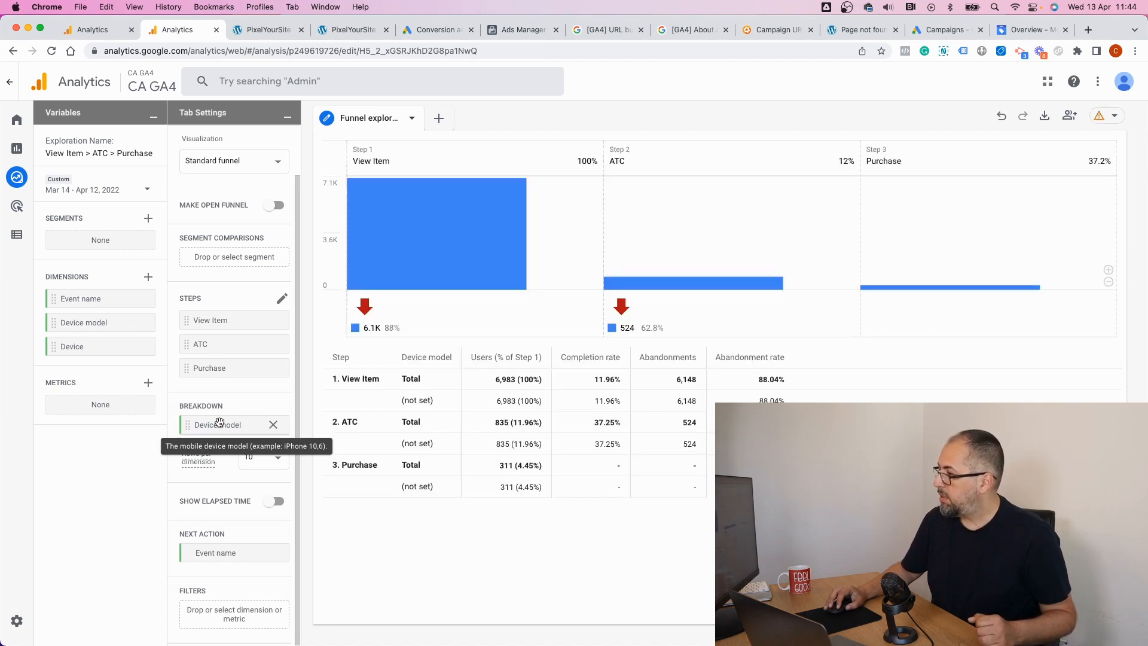
pyautogui.click(273, 424)
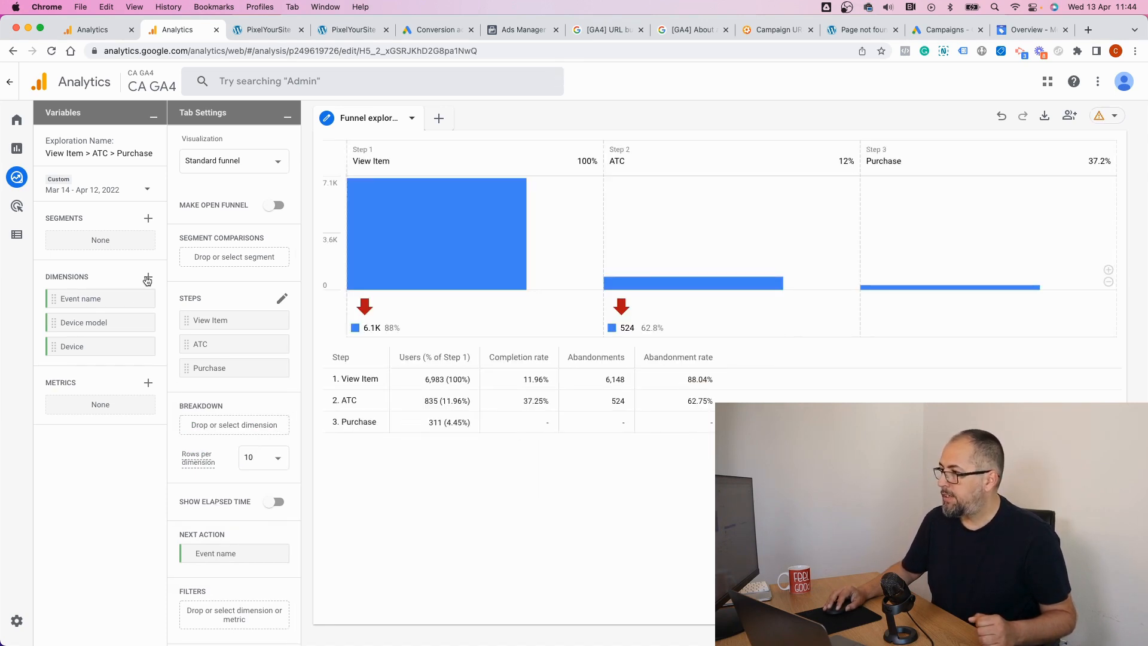
# Step: Search for the Browser dimension and import it into the exploration's variables
pyautogui.click(148, 277)
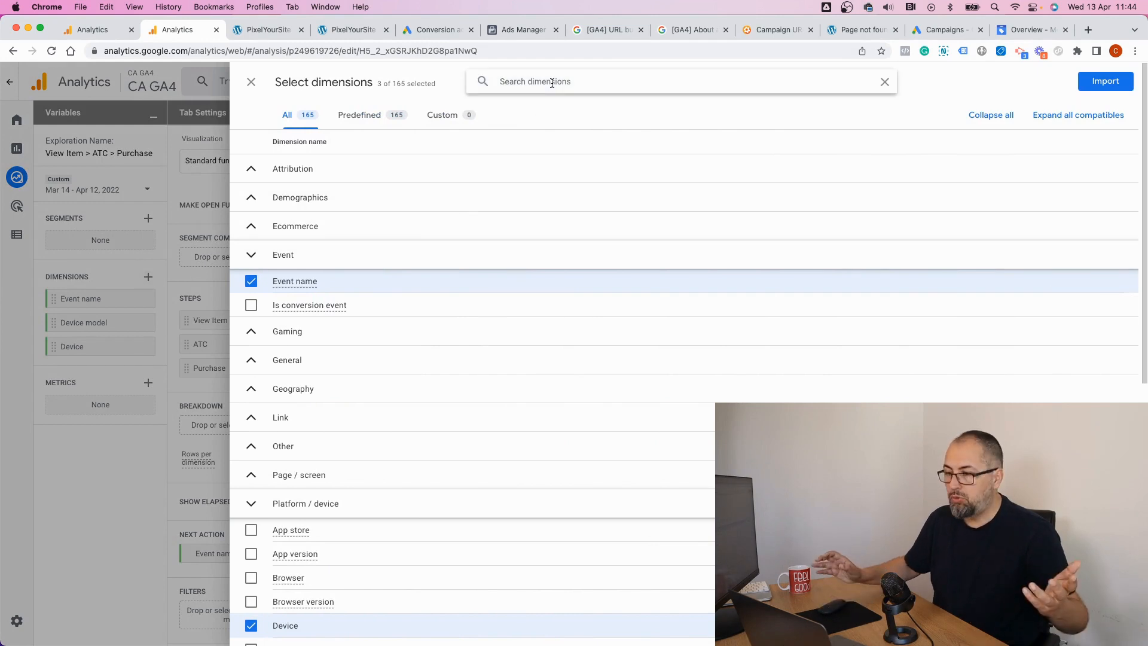
pyautogui.write('brwo')
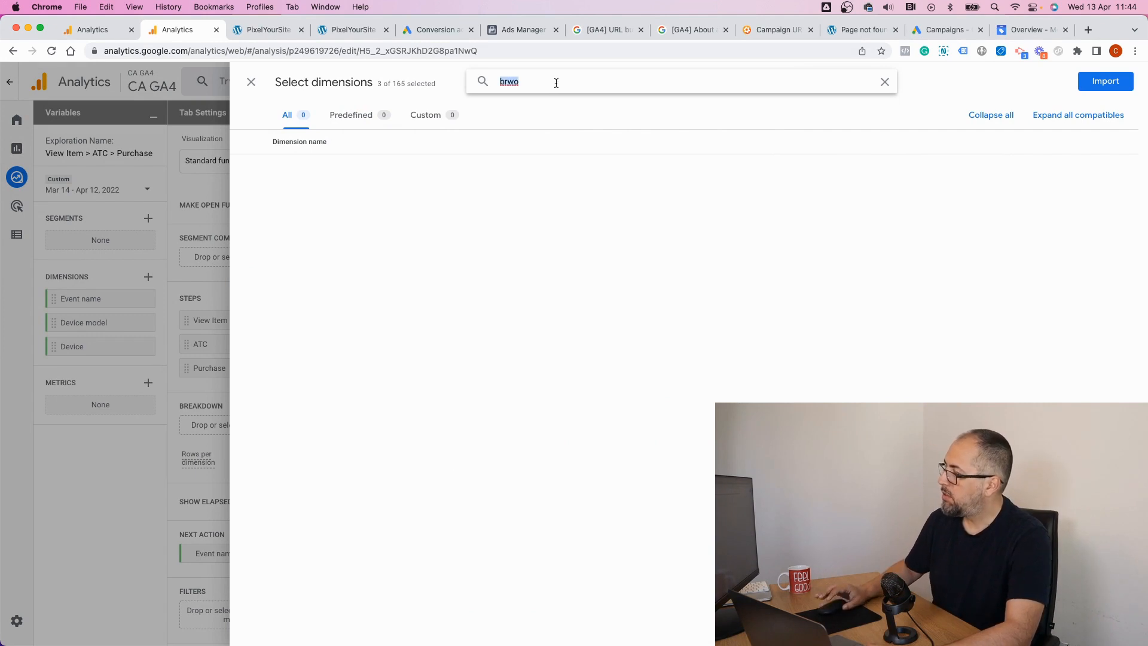
pyautogui.write('brow')
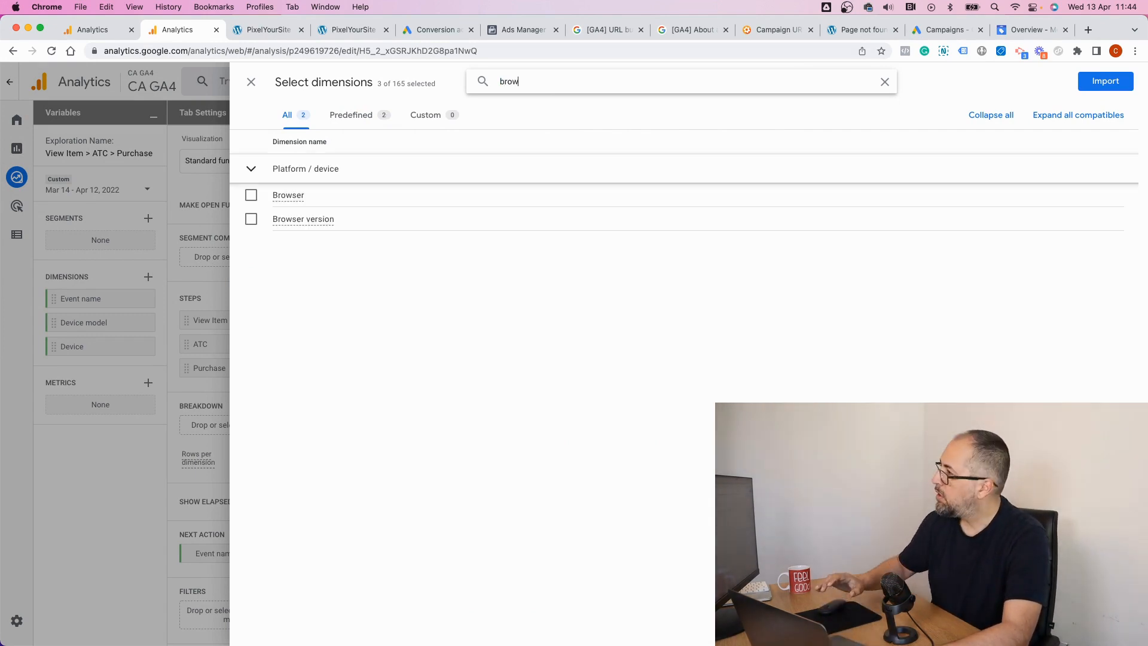
pyautogui.click(251, 195)
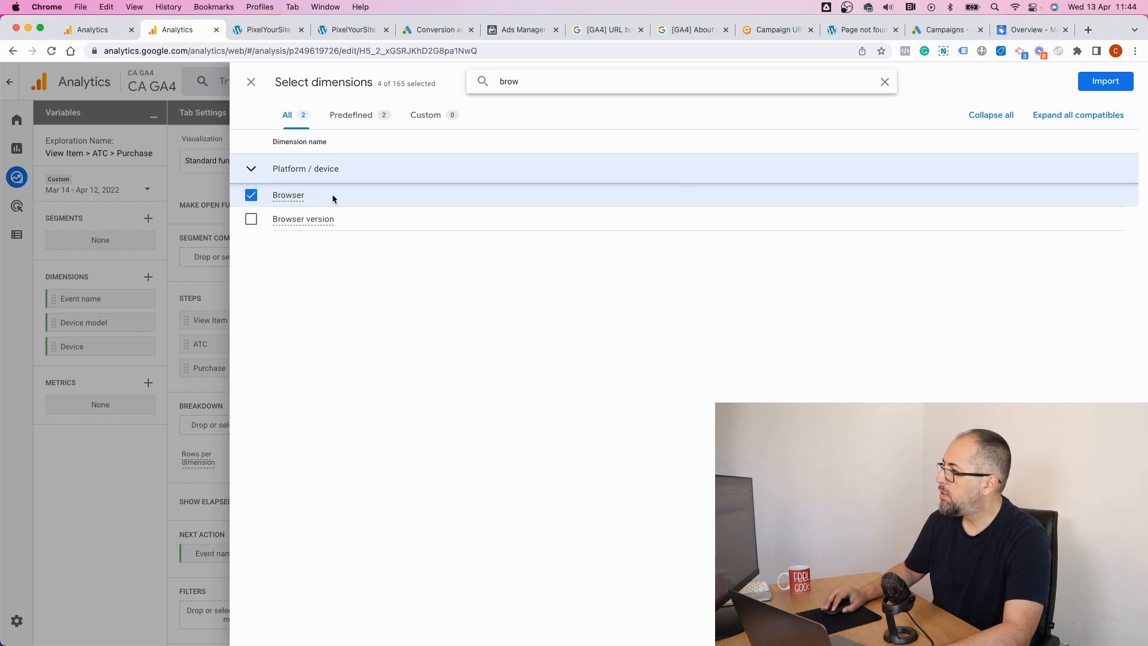
pyautogui.click(1076, 84)
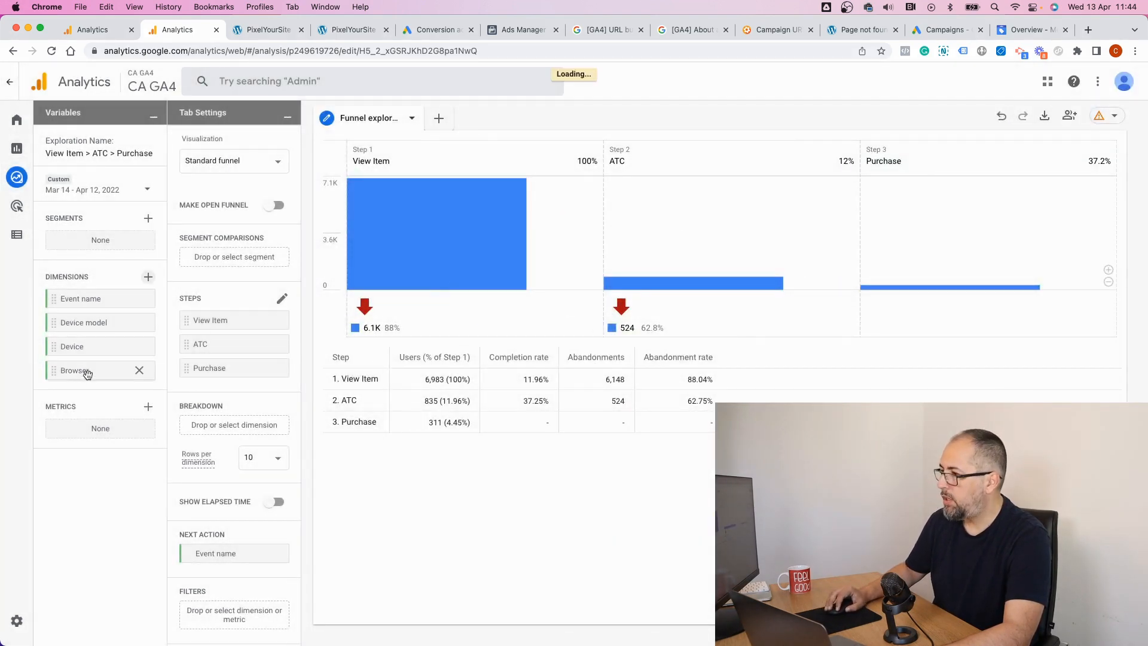
# Step: Break the funnel down by Browser and review the table rows for each funnel step
pyautogui.moveTo(85, 373); pyautogui.dragTo(220, 427)
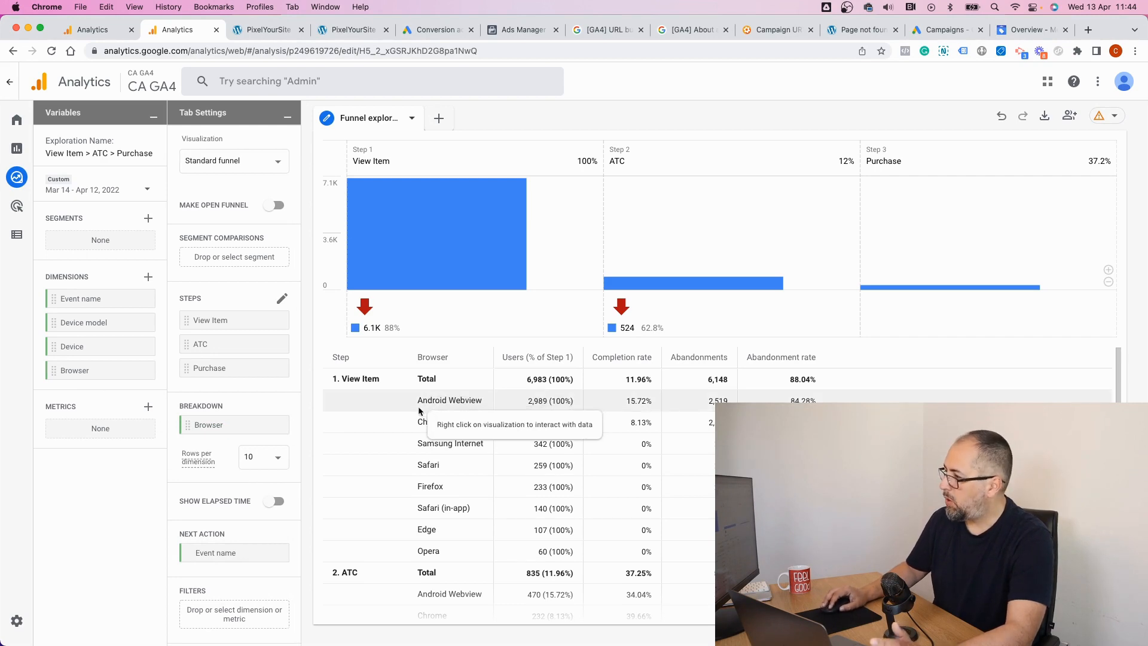
pyautogui.scroll(-6, 415, 413)
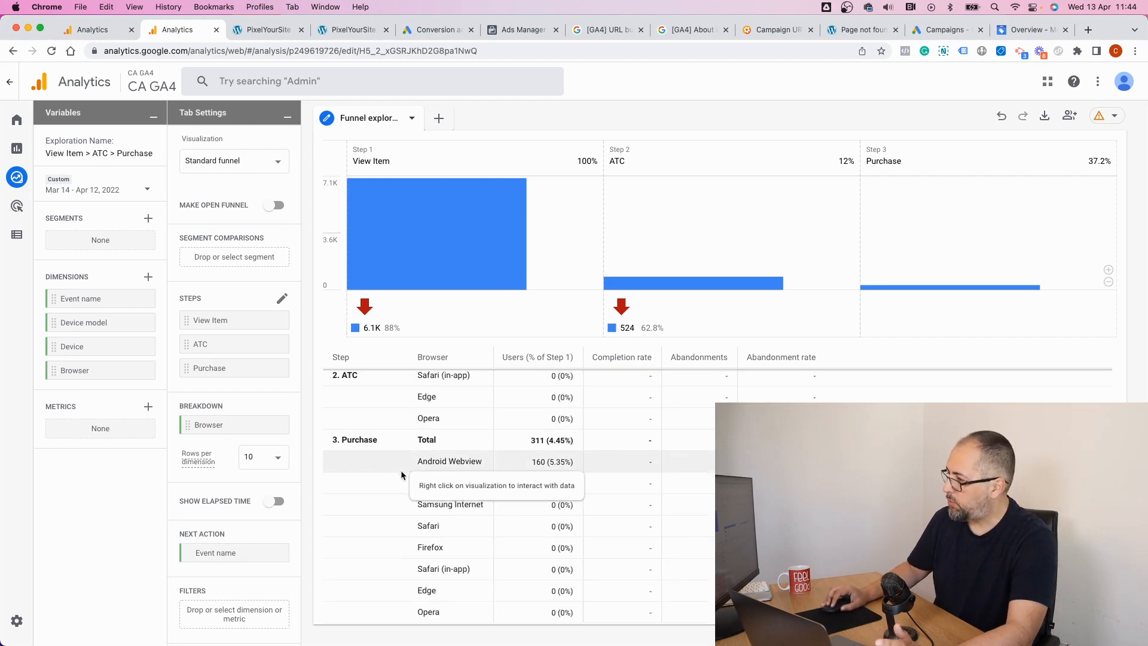
pyautogui.scroll(6, 406, 418)
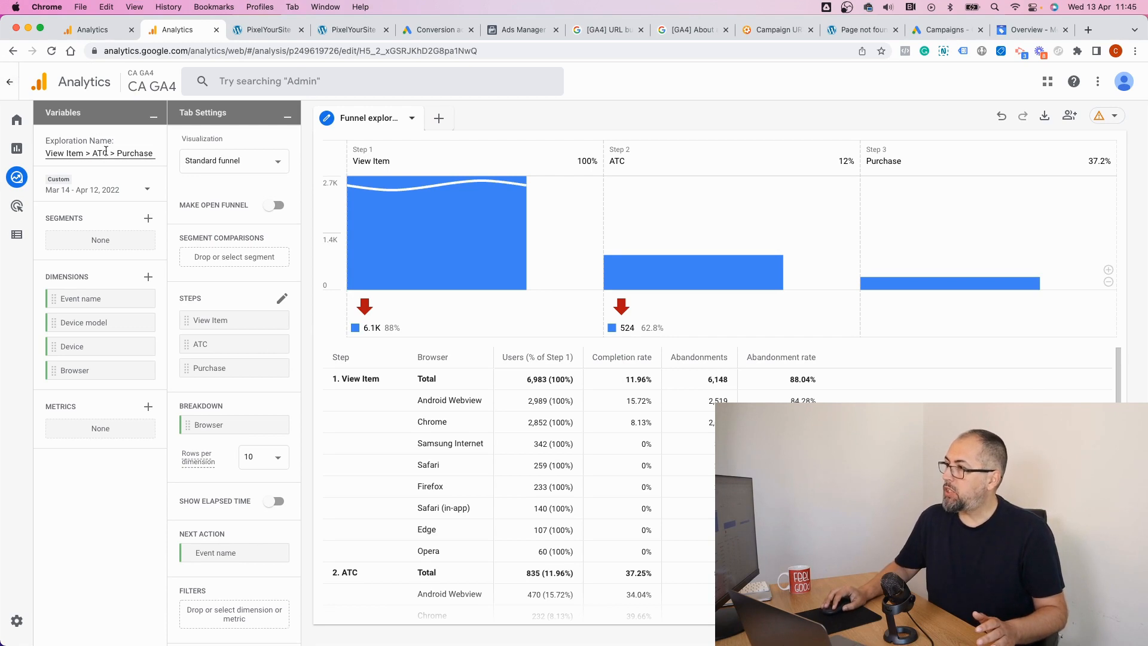
# Step: Go back to the explorations list, reopen the saved "View Item > ATC > Purchase" exploration, and return to the list
pyautogui.click(10, 85)
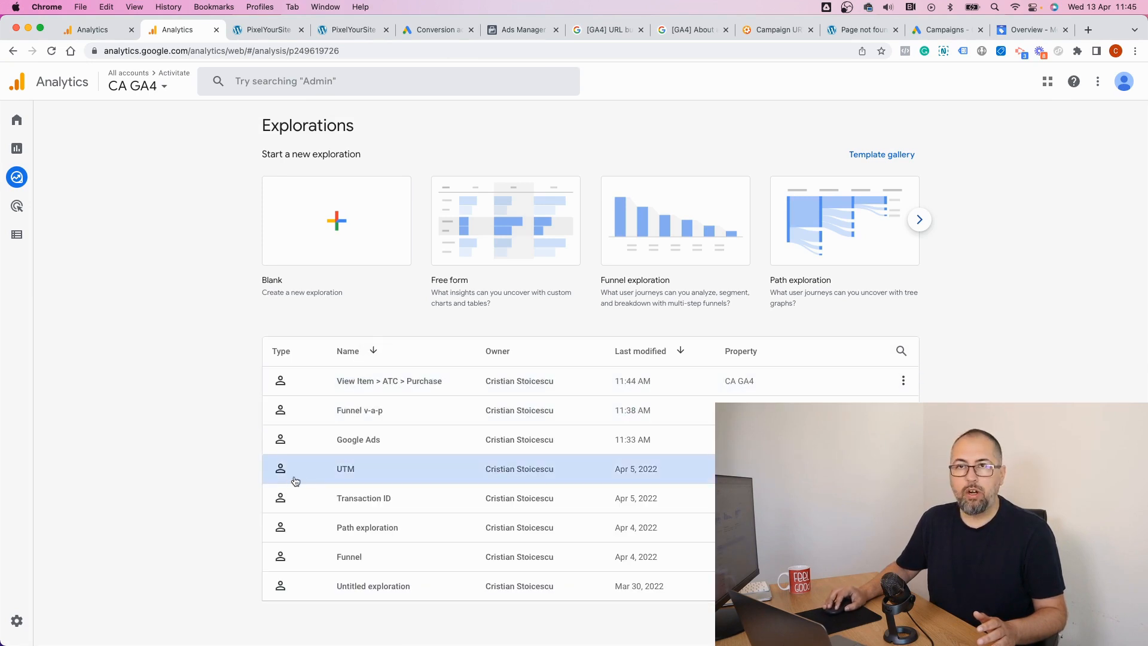
pyautogui.click(910, 384)
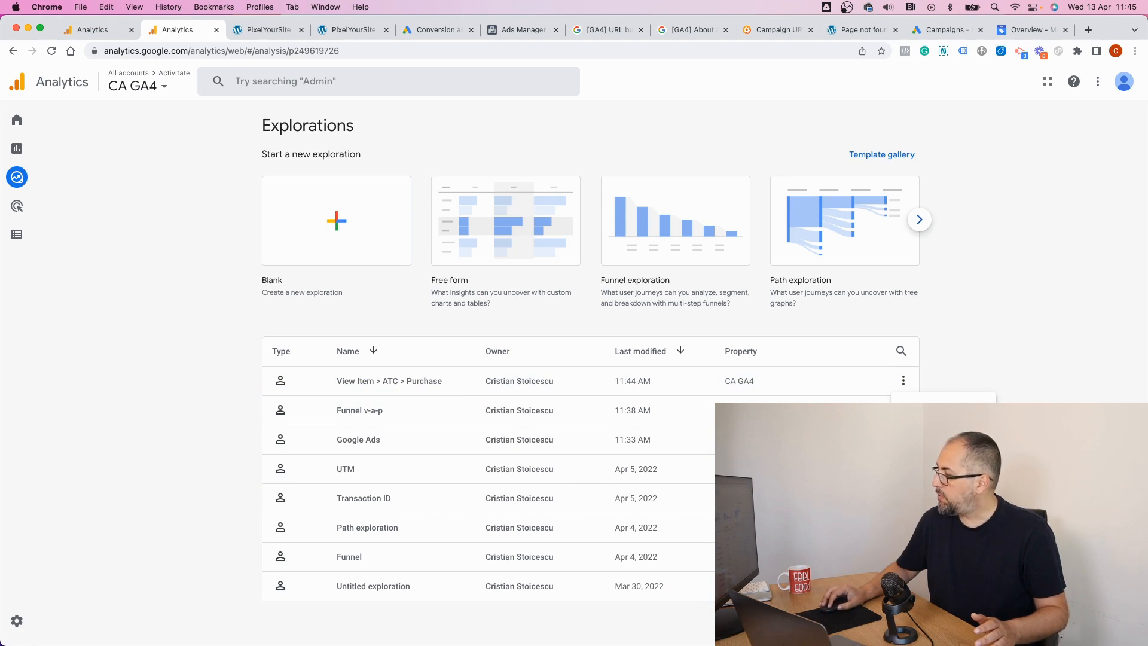
pyautogui.click(380, 382)
pyautogui.click(380, 383)
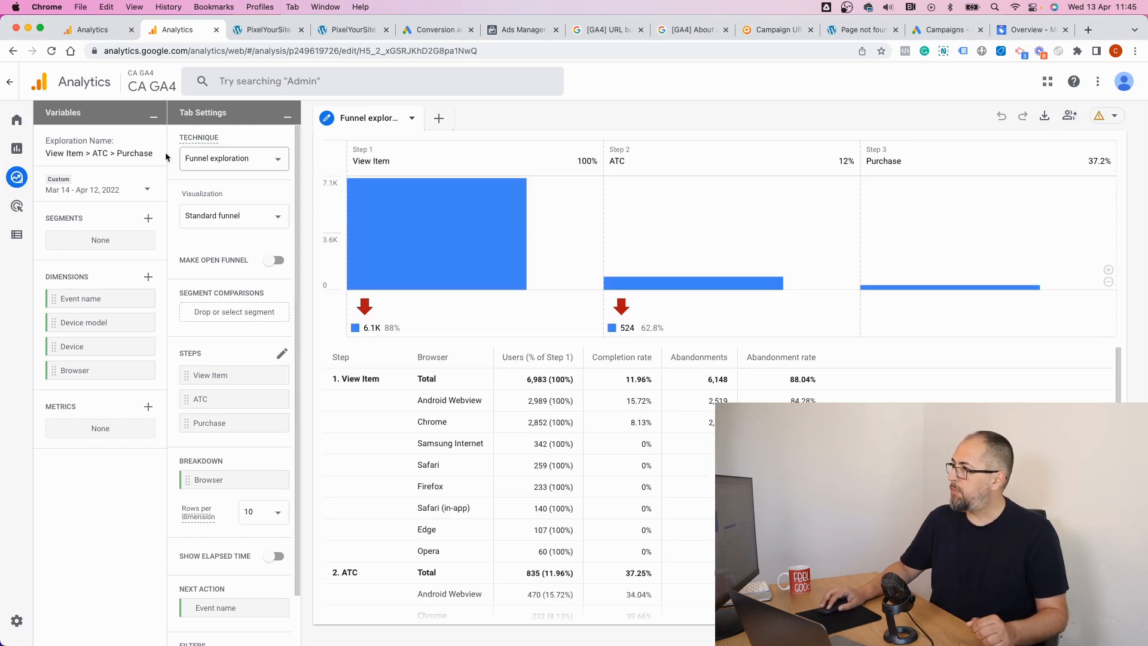
pyautogui.click(8, 83)
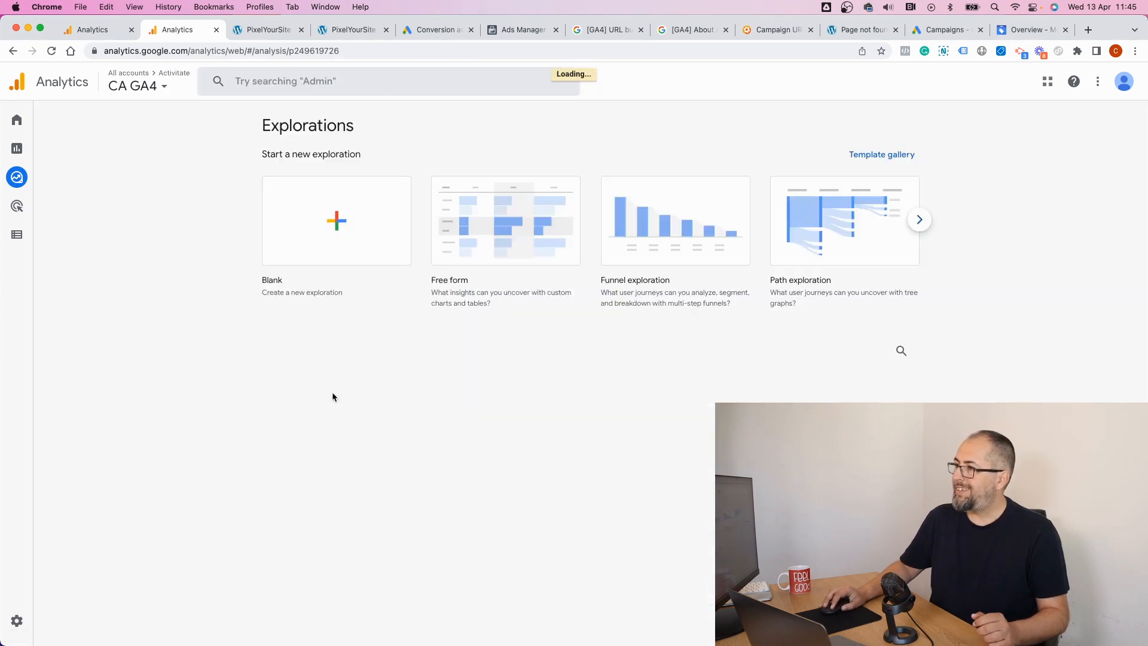